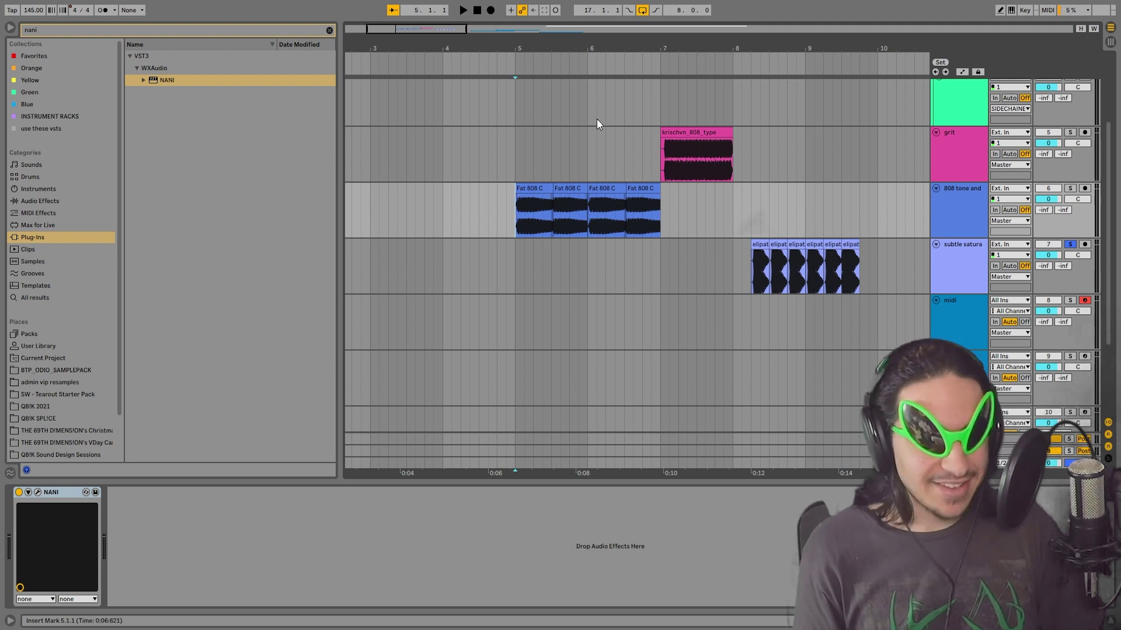
Switch the NANI plugin on the 5 Audio track to its SFW display, then try raising Drive and return it to minimum
{"action": "key", "text": "Up"}
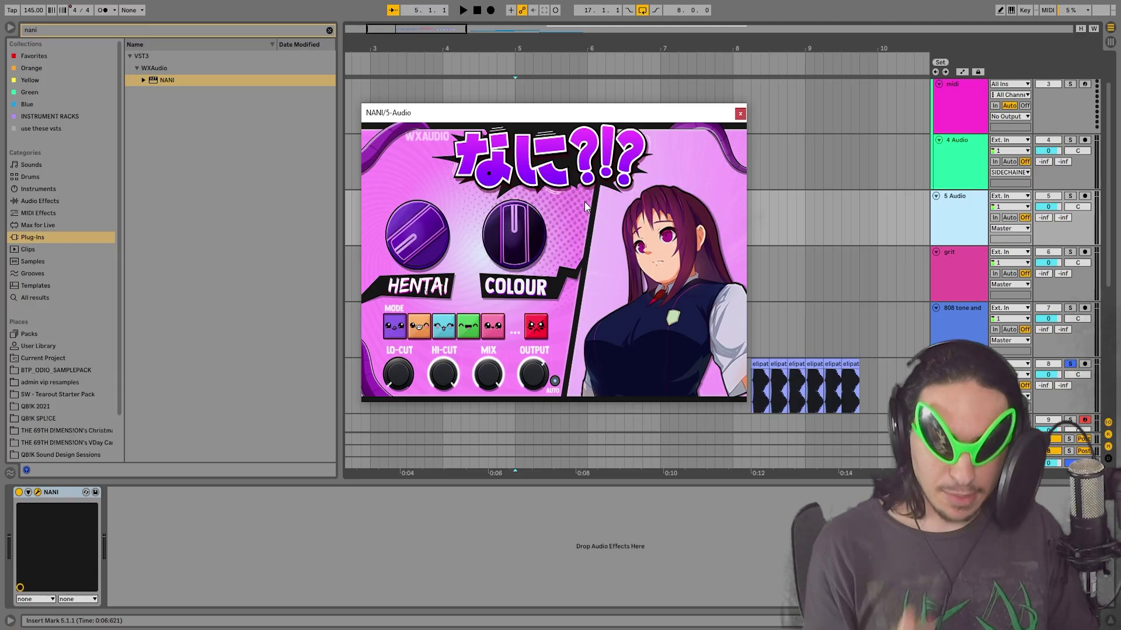
{"action": "mouse_move", "coordinate": [739, 131]}
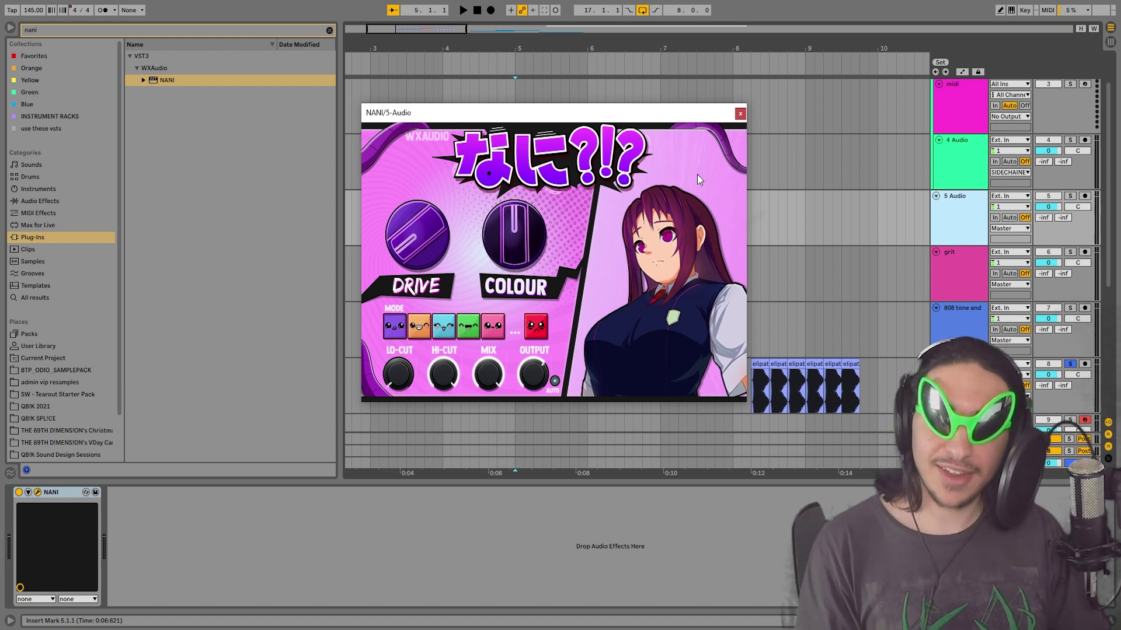
{"action": "mouse_move", "coordinate": [733, 132]}
{"action": "left_click_drag", "start_coordinate": [413, 271], "coordinate": [415, 213]}
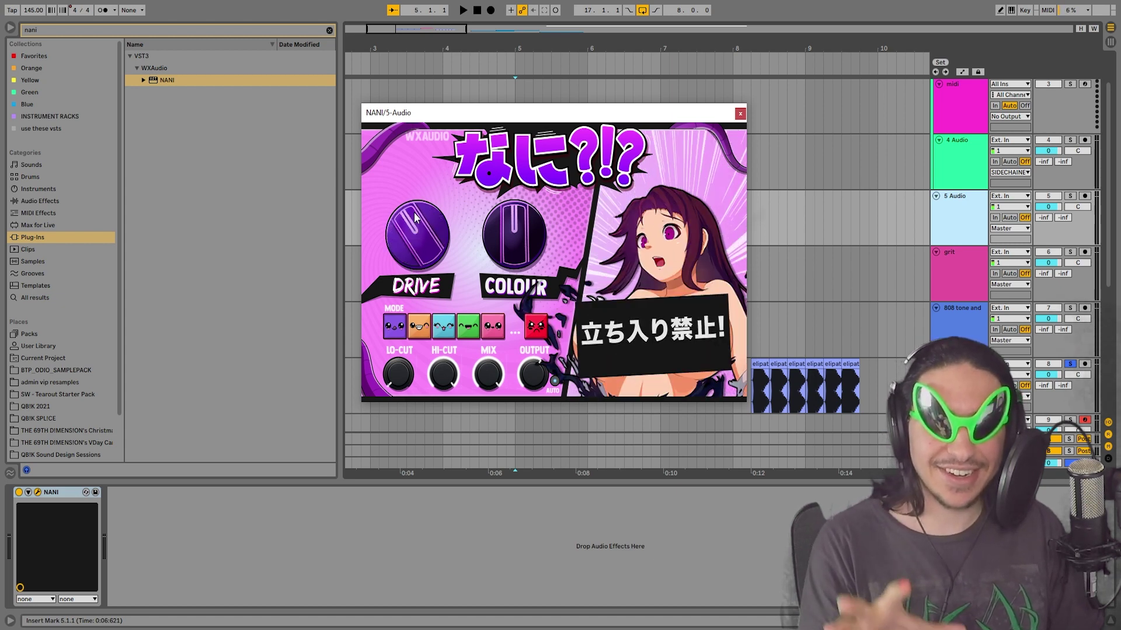
{"action": "left_click_drag", "start_coordinate": [414, 213], "coordinate": [366, 519]}
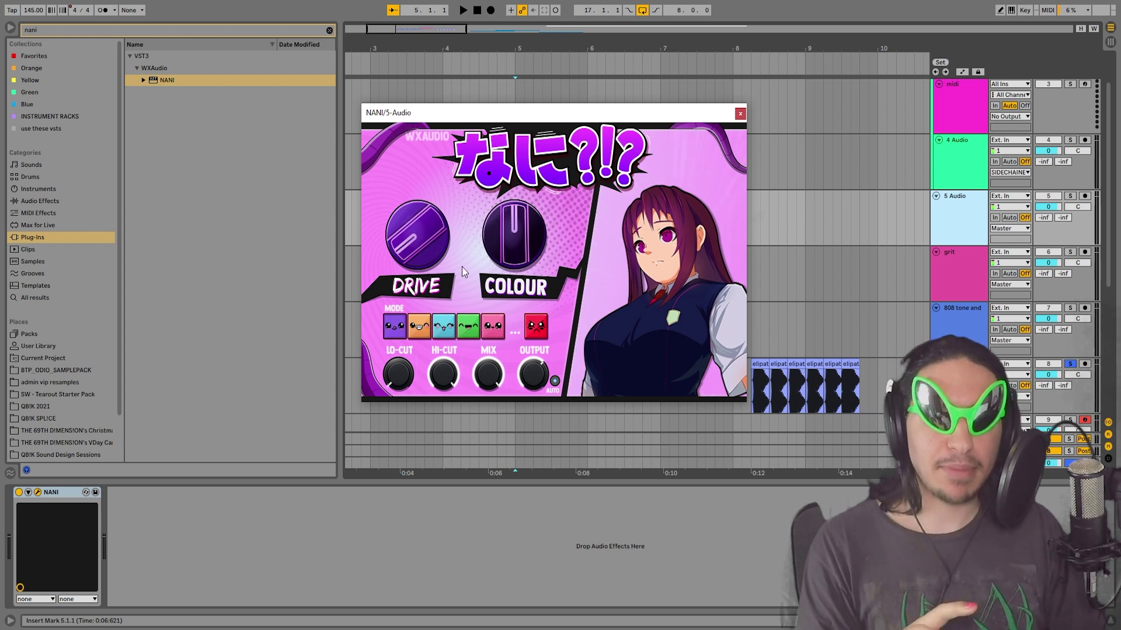
Turn the NANI plugin's Colour knob down to minimum
{"action": "left_click_drag", "start_coordinate": [513, 233], "coordinate": [514, 262]}
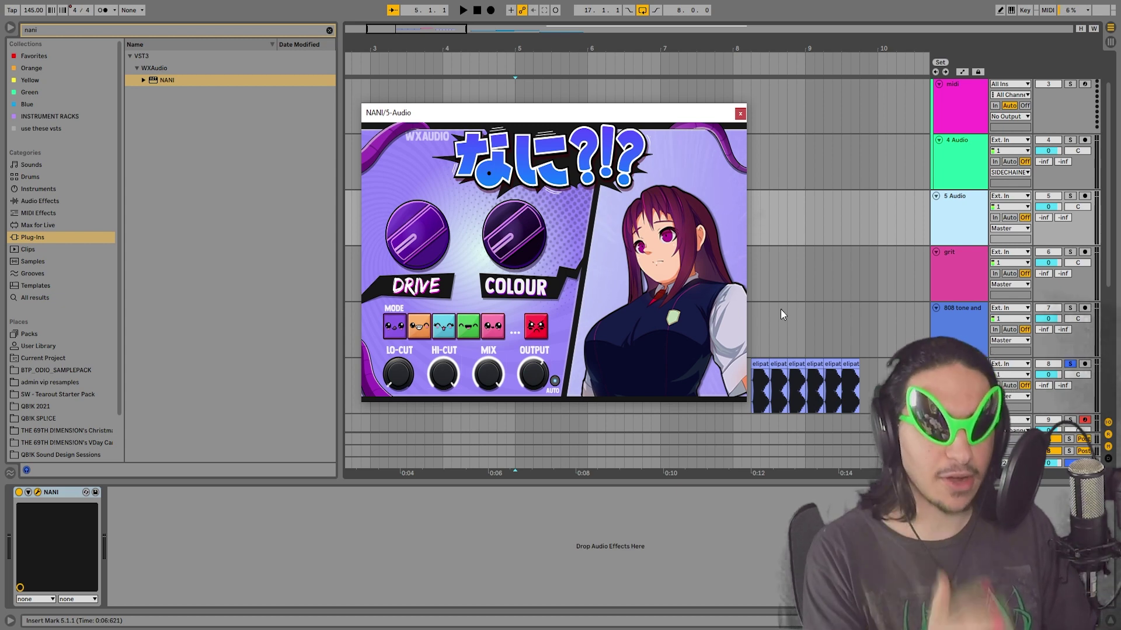
{"action": "scroll", "coordinate": [945, 286], "scroll_direction": "down", "scroll_amount": 1}
{"action": "scroll", "coordinate": [920, 309], "scroll_direction": "up", "scroll_amount": 4}
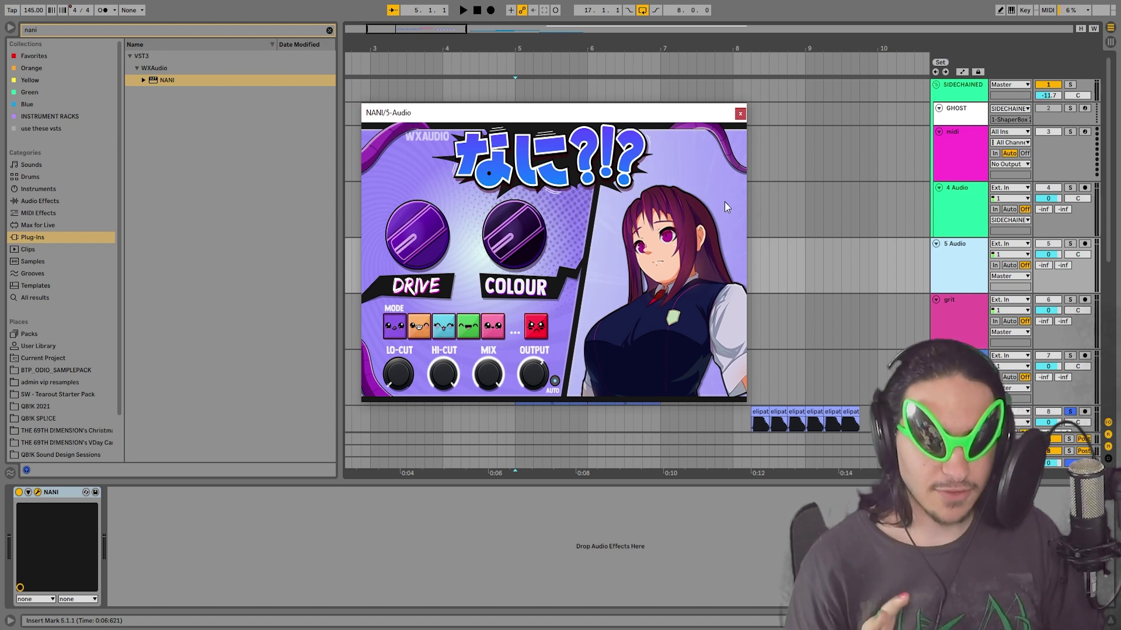
Examine the descriptions of the knobs and output control in the NANI plugin's built-in help
{"action": "mouse_move", "coordinate": [691, 140]}
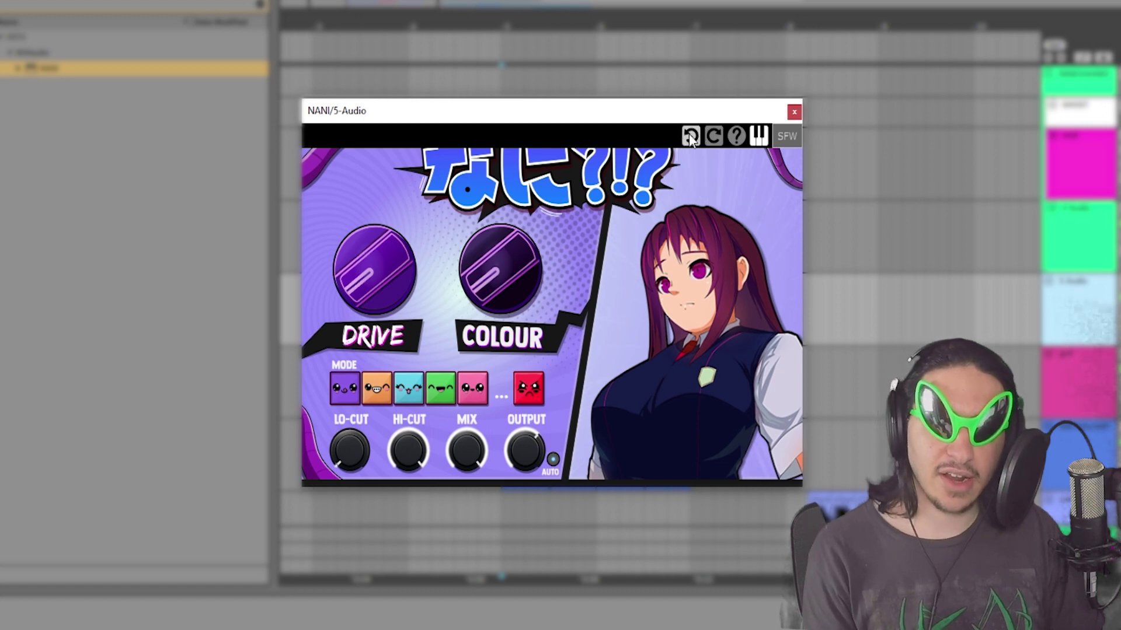
{"action": "left_click", "coordinate": [735, 136]}
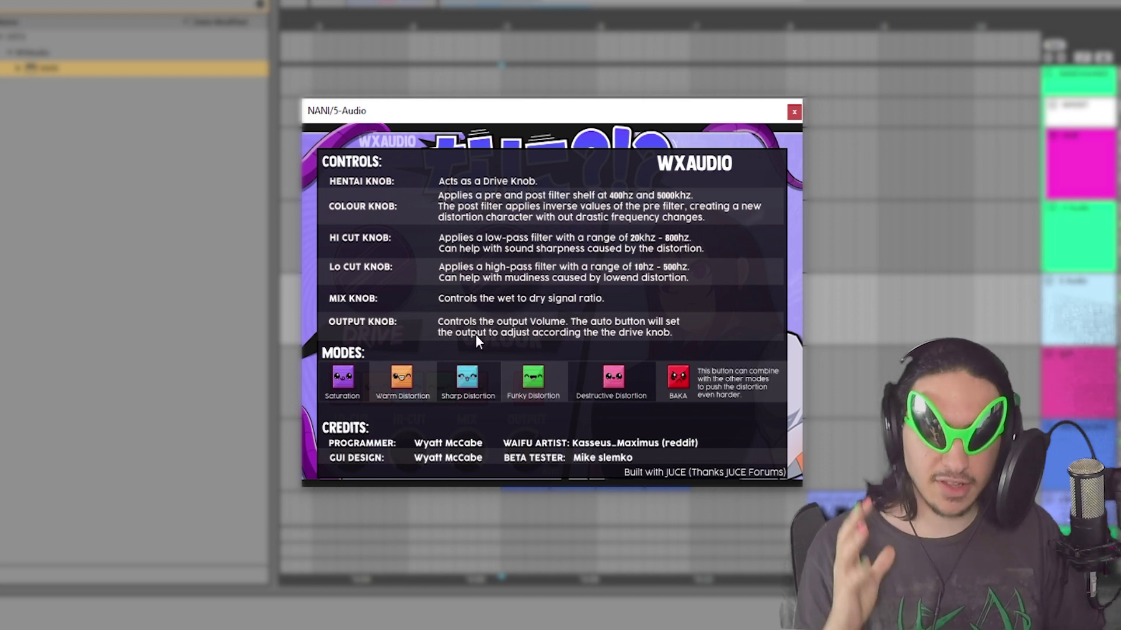
{"action": "left_click", "coordinate": [729, 141]}
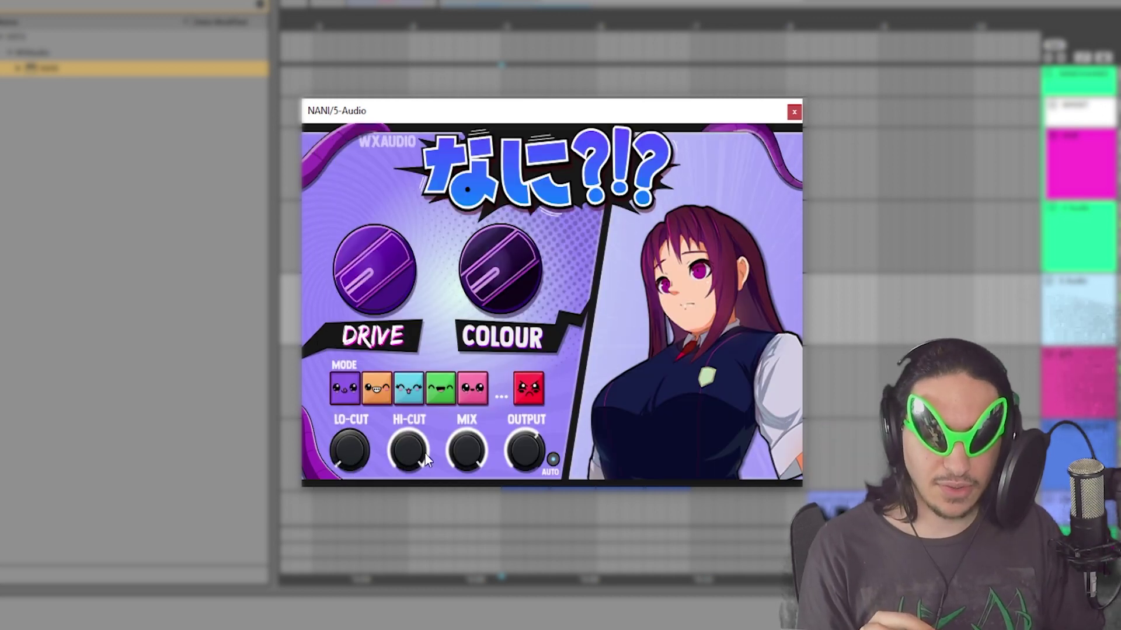
{"action": "mouse_move", "coordinate": [738, 140]}
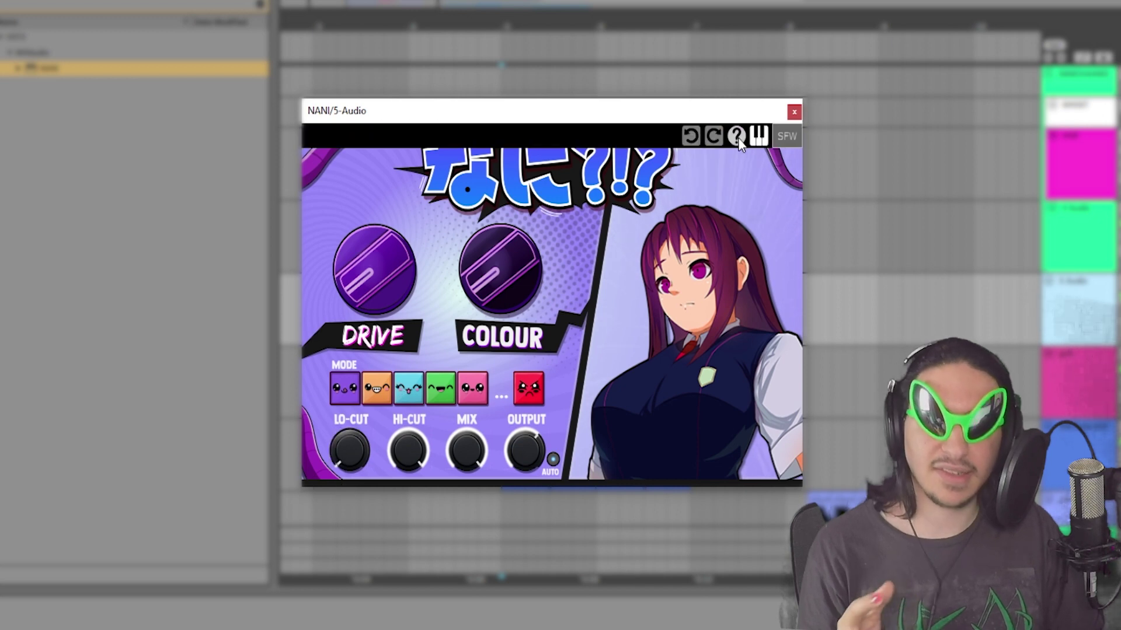
{"action": "left_click", "coordinate": [737, 139]}
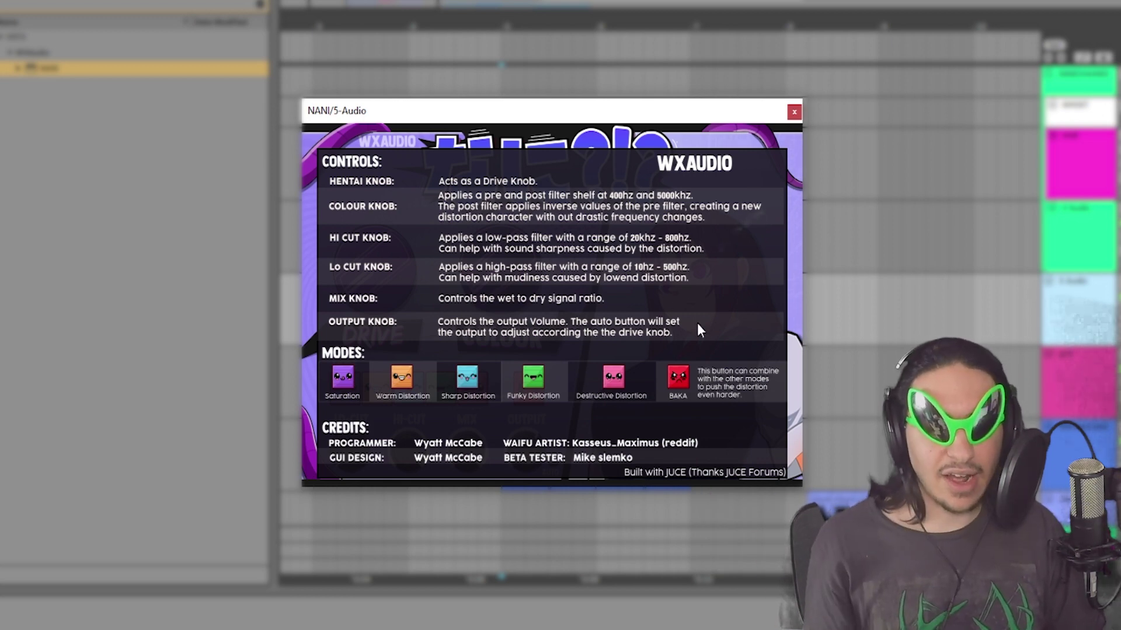
{"action": "mouse_move", "coordinate": [615, 128]}
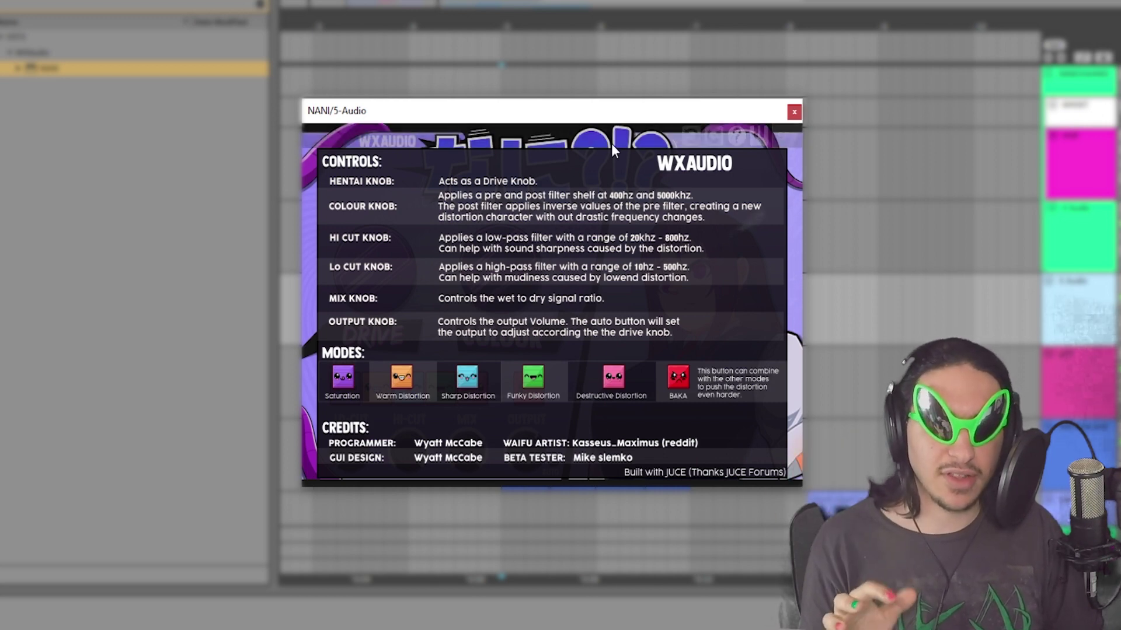
{"action": "left_click", "coordinate": [751, 138]}
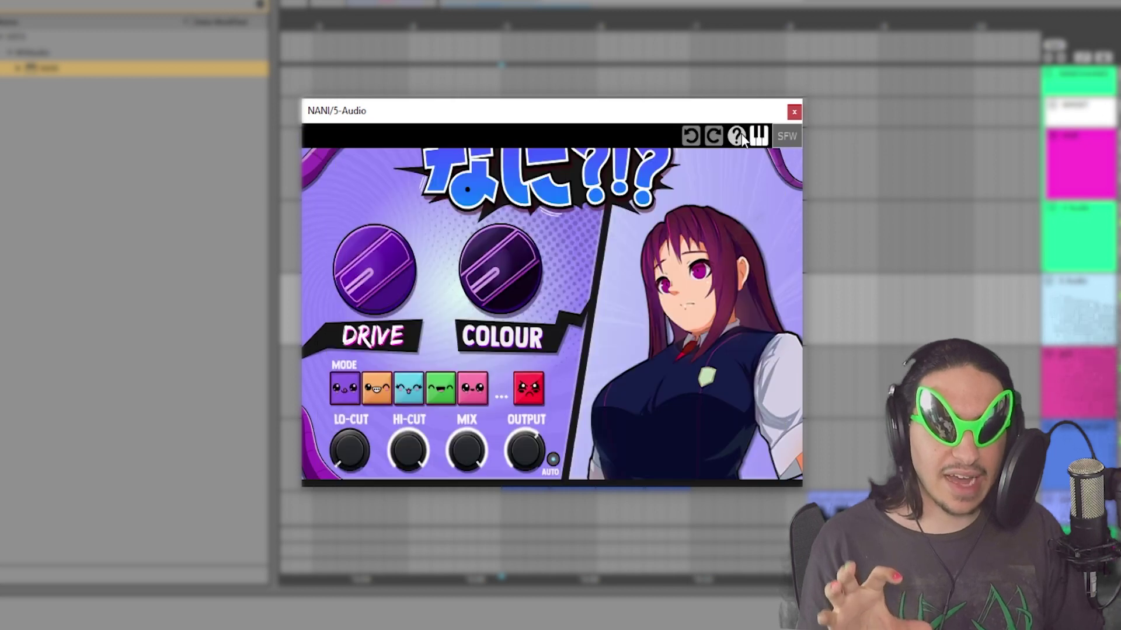
Try the Drive knob at about its halfway position and review the distortion mode descriptions in NANI's help
{"action": "left_click_drag", "start_coordinate": [408, 255], "coordinate": [423, 218]}
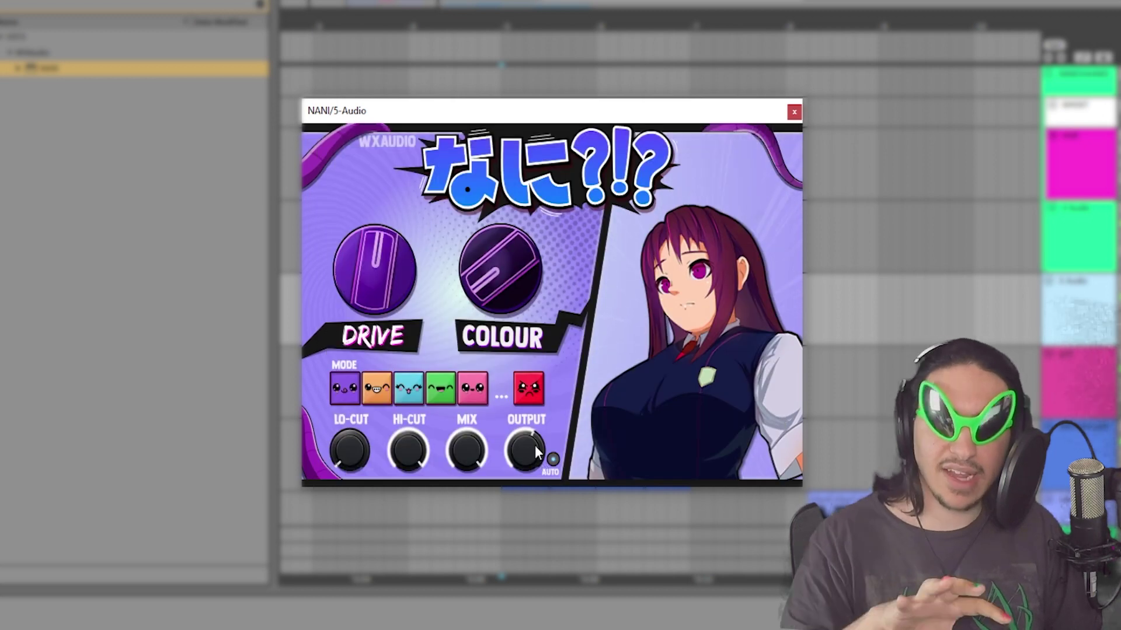
{"action": "left_click", "coordinate": [379, 187]}
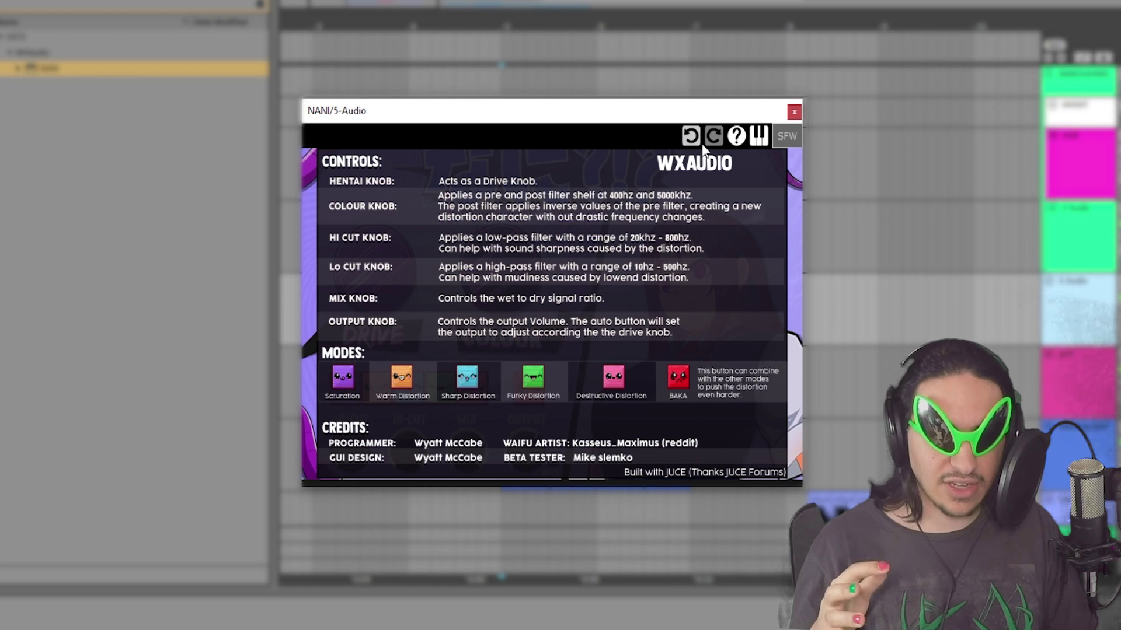
{"action": "left_click", "coordinate": [734, 137]}
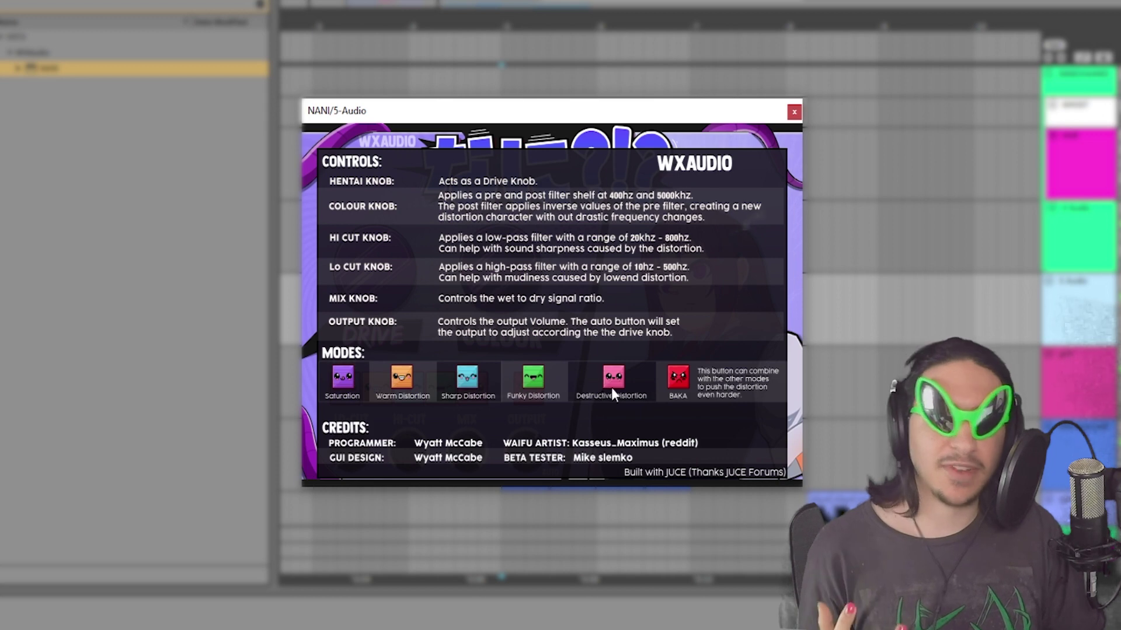
{"action": "left_click", "coordinate": [676, 380]}
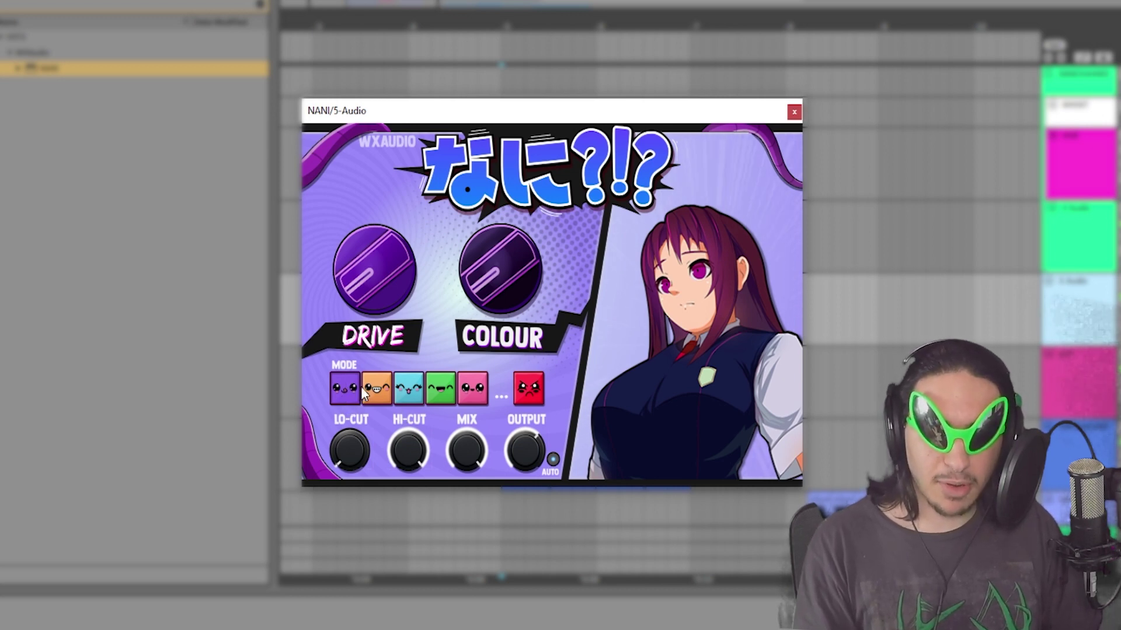
{"action": "left_click", "coordinate": [482, 384]}
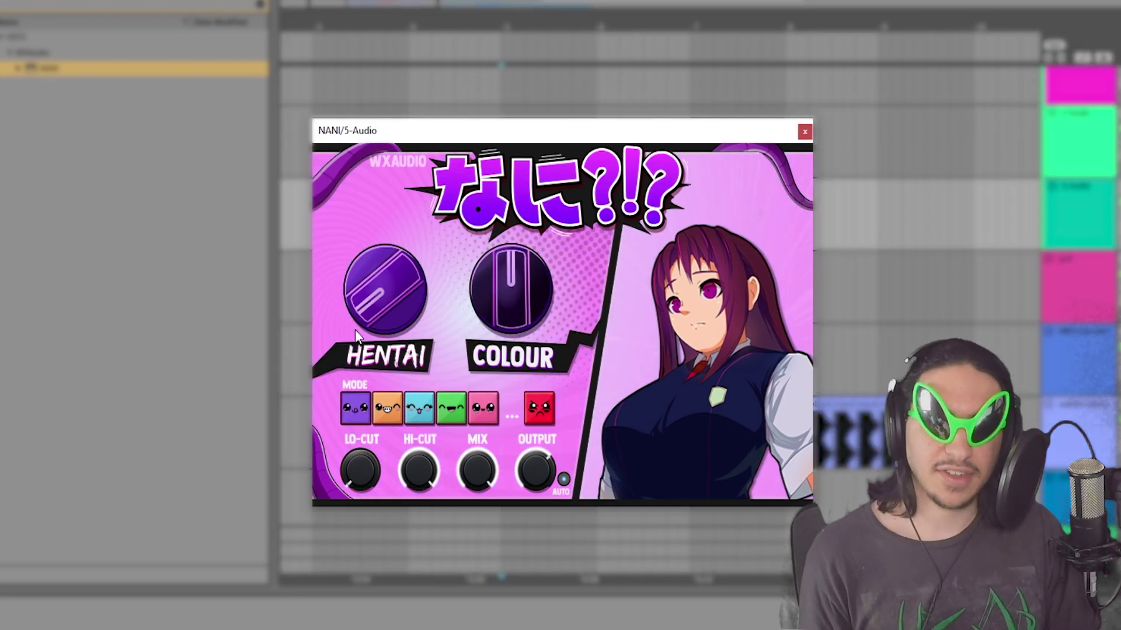
Close the NANI plugin window of the 5 Audio track
{"action": "left_click_drag", "start_coordinate": [354, 330], "coordinate": [382, 350]}
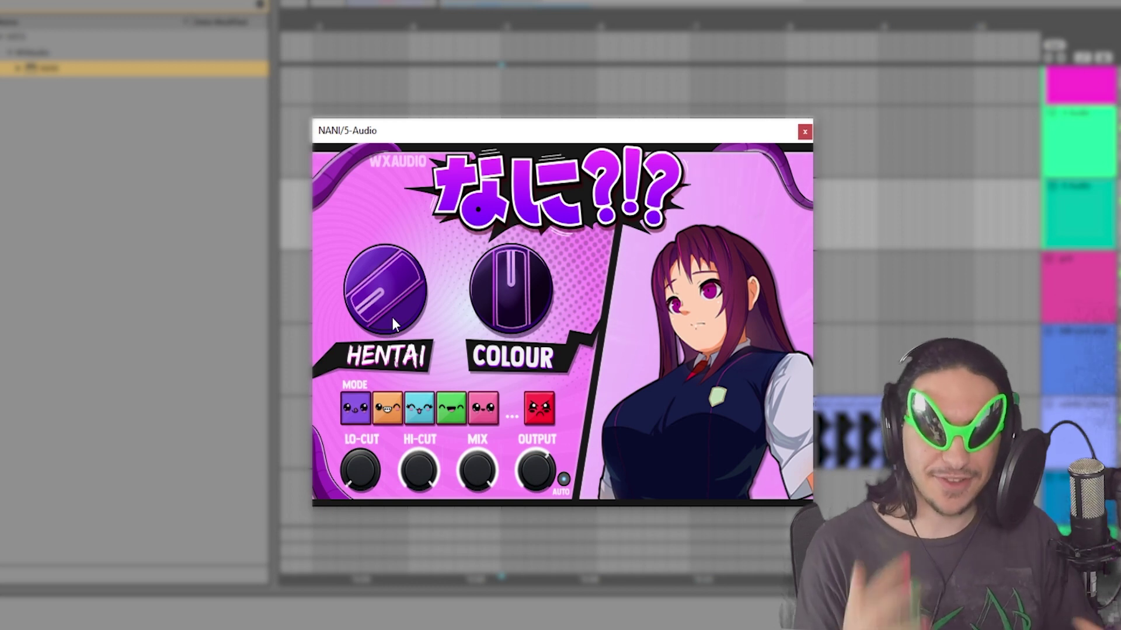
{"action": "left_click_drag", "start_coordinate": [394, 300], "coordinate": [354, 409]}
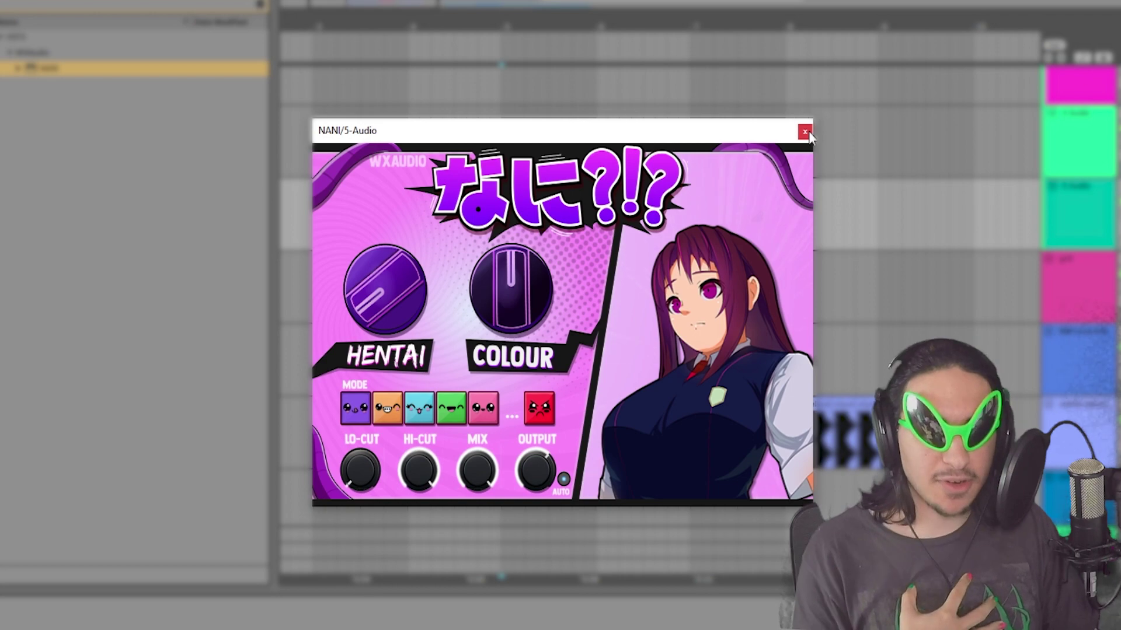
{"action": "left_click", "coordinate": [805, 131]}
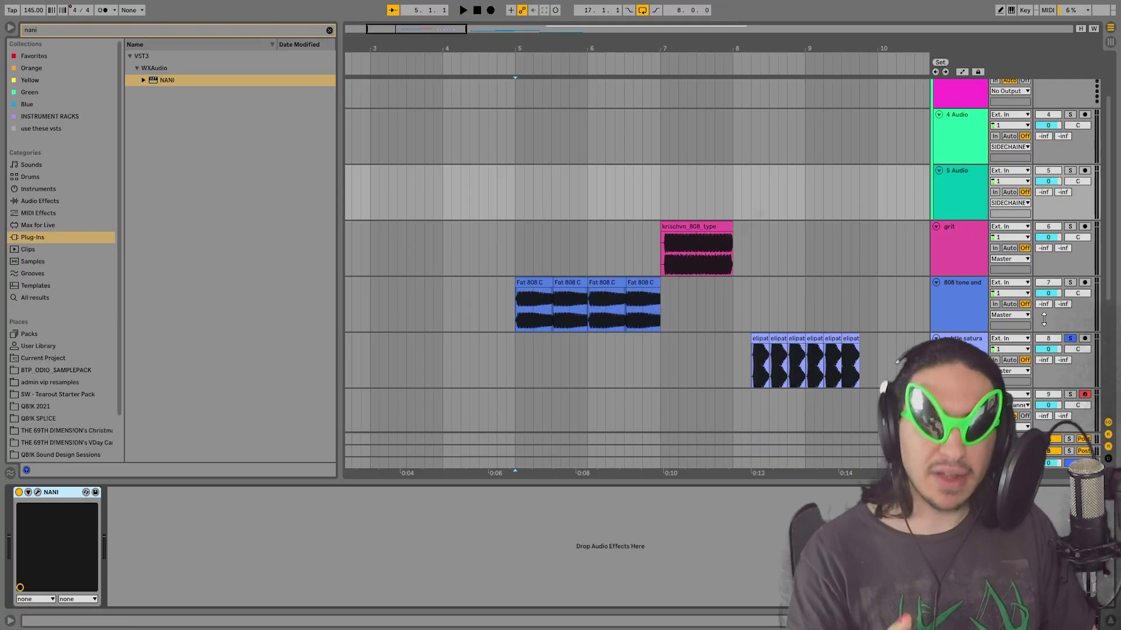
Solo the grit track and place the insert marker at the start of its 808 clip at 7.1.1
{"action": "left_click", "coordinate": [973, 253]}
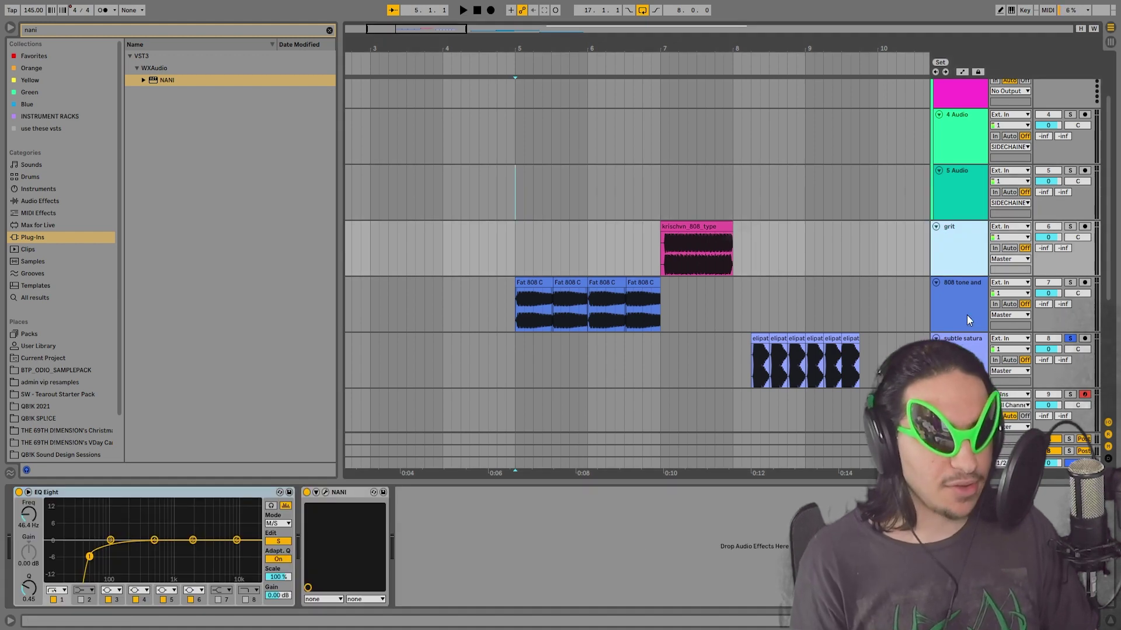
{"action": "left_click", "coordinate": [1071, 227]}
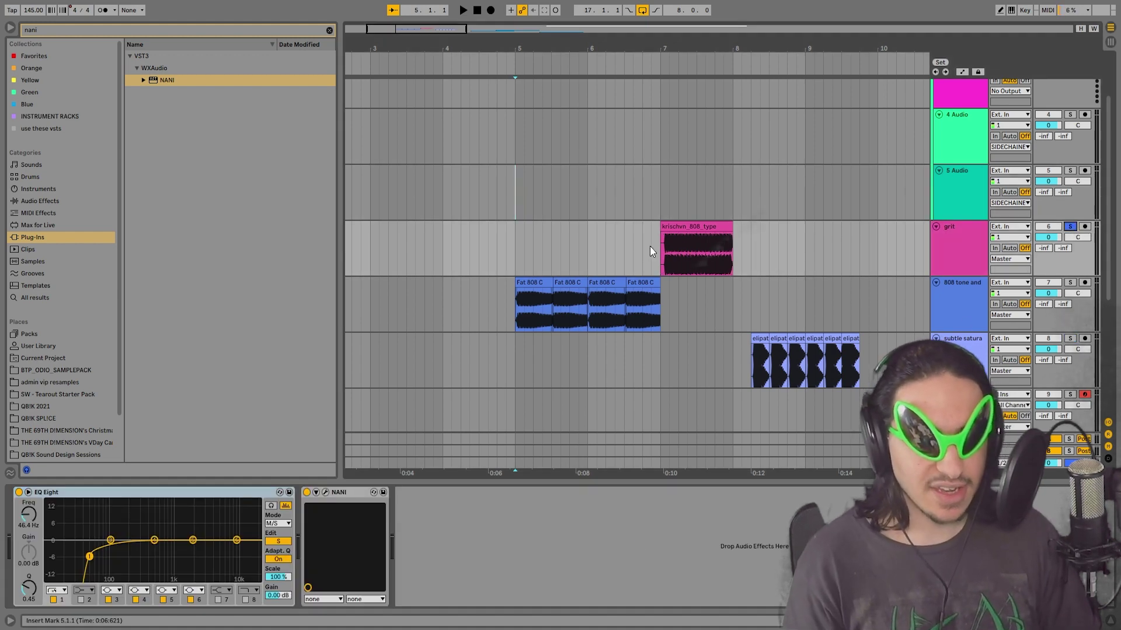
{"action": "left_click", "coordinate": [704, 264]}
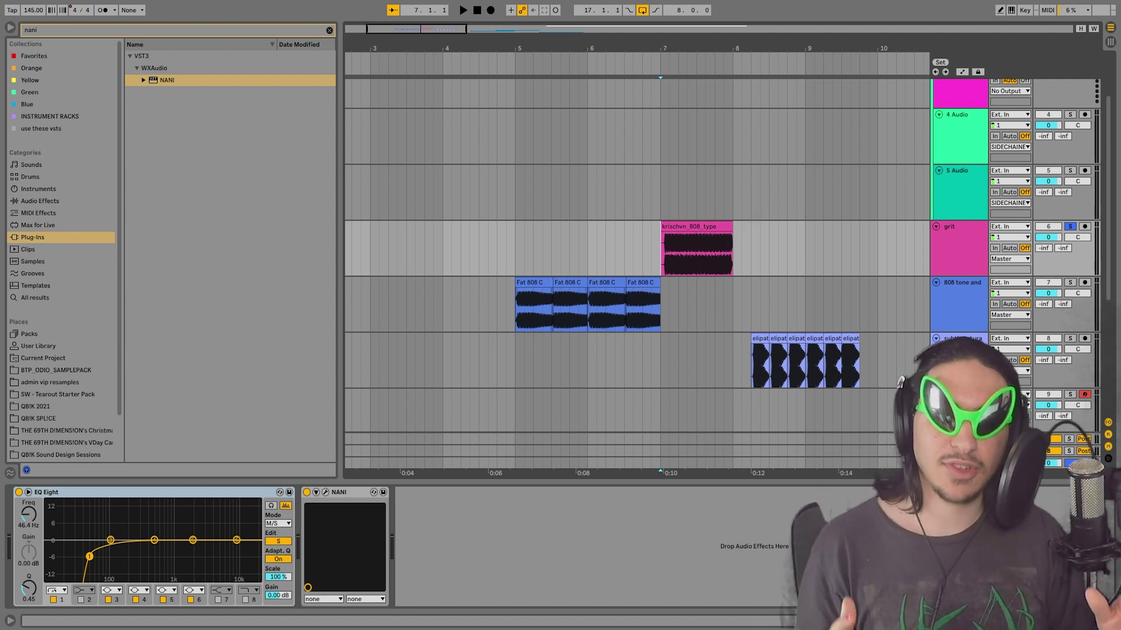
Select the krischvn_808 clip on the grit track, covering bar 7
{"action": "mouse_move", "coordinate": [570, 44]}
{"action": "left_mouse_down"}
{"action": "mouse_move", "coordinate": [530, 28]}
{"action": "mouse_move", "coordinate": [543, 94]}
{"action": "mouse_move", "coordinate": [589, 202]}
{"action": "left_mouse_up"}
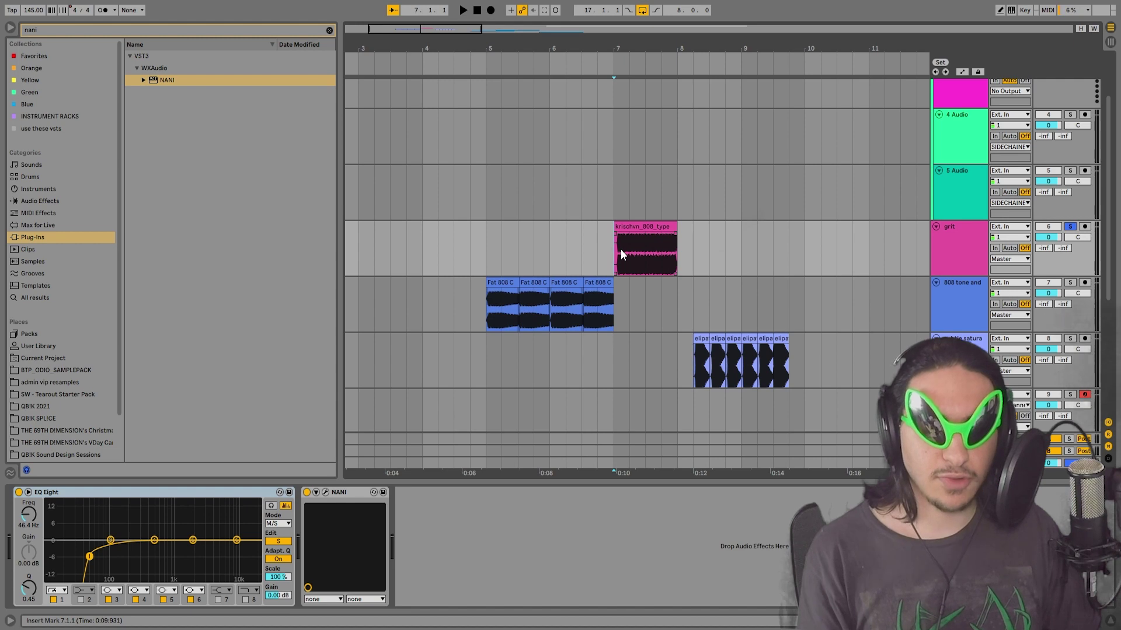
{"action": "scroll", "coordinate": [656, 284], "scroll_direction": "down", "scroll_amount": 2}
{"action": "left_click_drag", "start_coordinate": [799, 47], "coordinate": [689, 11]}
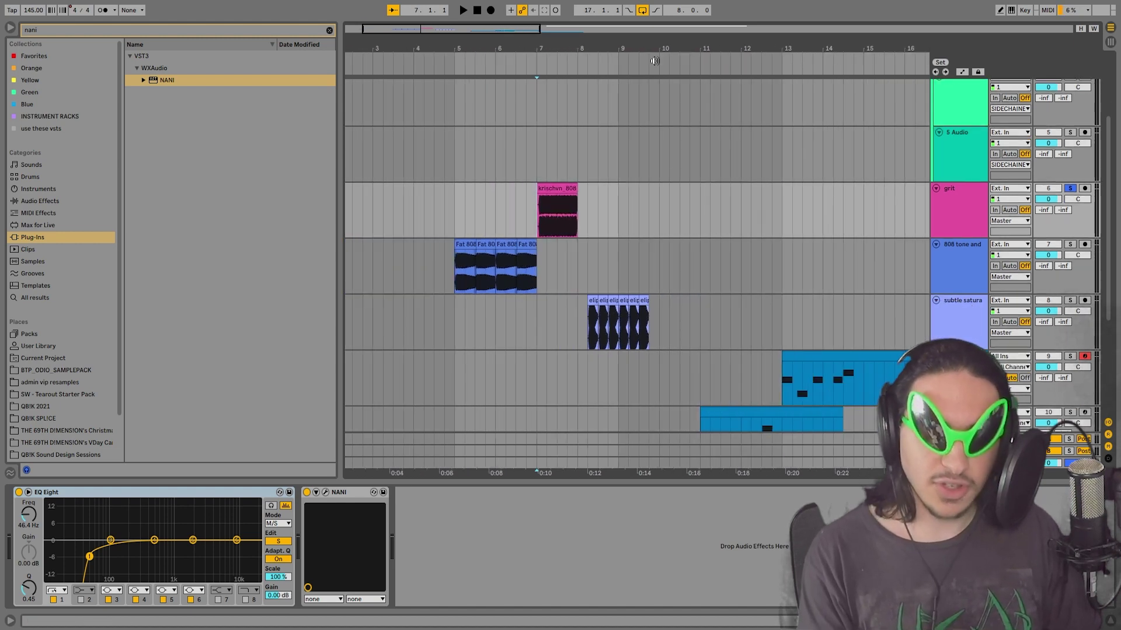
{"action": "scroll", "coordinate": [693, 291], "scroll_direction": "down", "scroll_amount": 2}
{"action": "scroll", "coordinate": [693, 291], "scroll_direction": "up", "scroll_amount": 1}
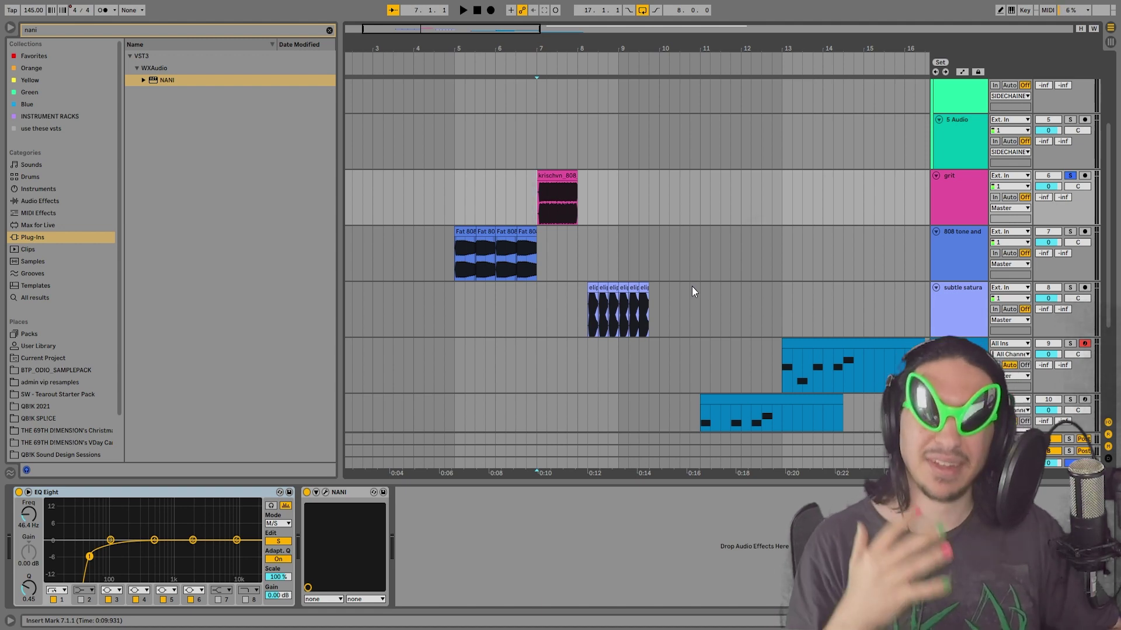
{"action": "left_click", "coordinate": [980, 220]}
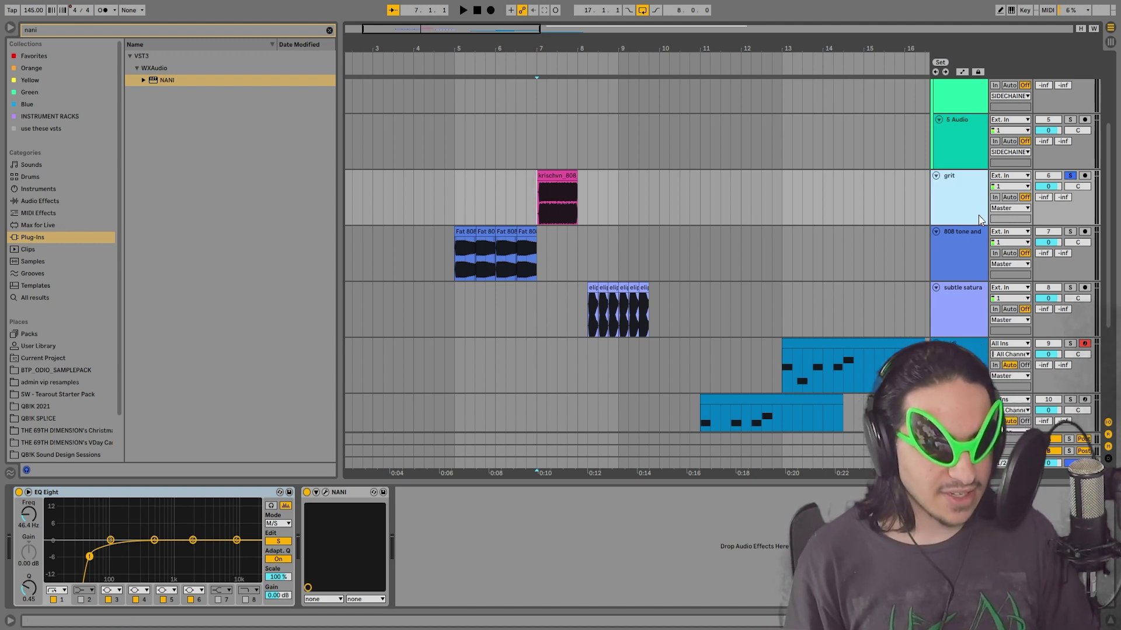
{"action": "left_click", "coordinate": [893, 170]}
{"action": "left_click_drag", "start_coordinate": [559, 49], "coordinate": [542, 211]}
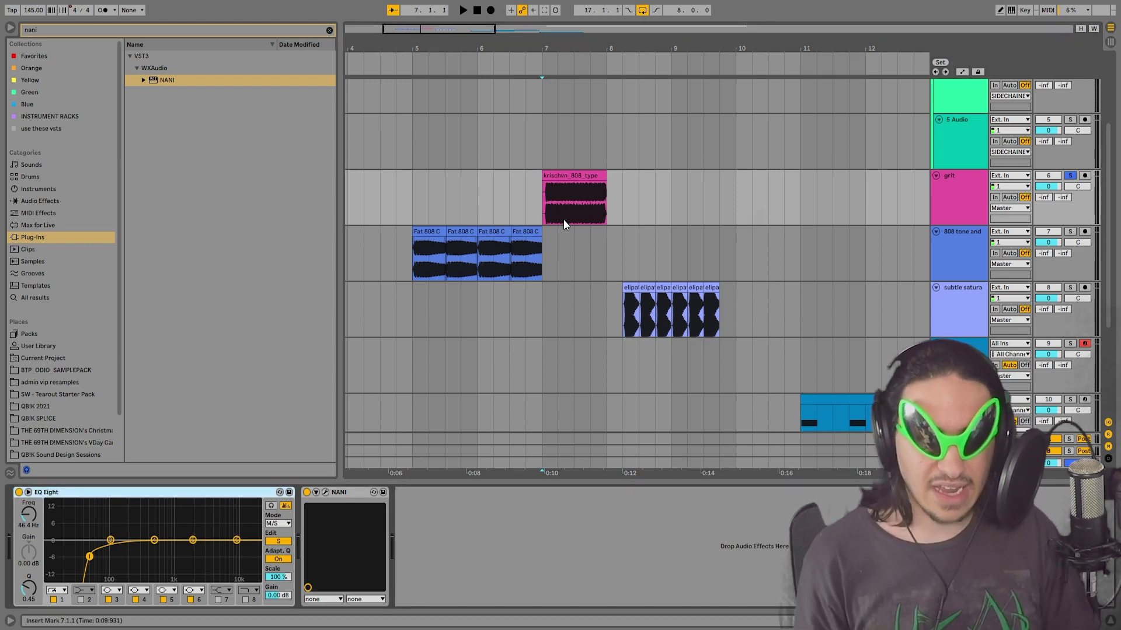
{"action": "left_click", "coordinate": [575, 186]}
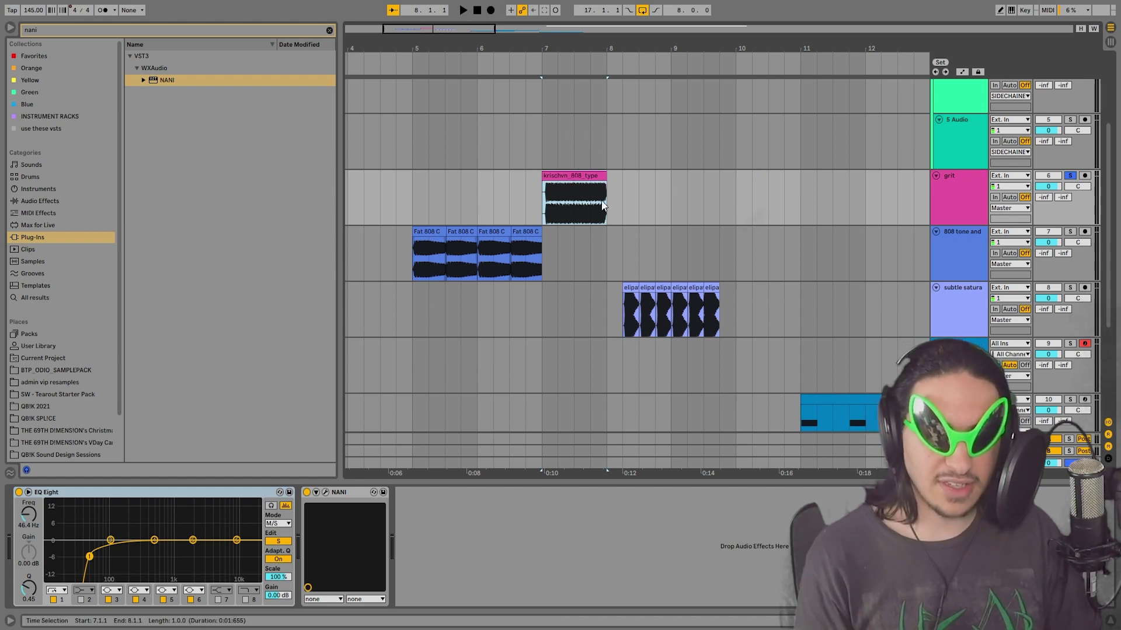
Open the grit track's NANI window and audition its 808 clip from 7.1.1 with NANI bypassed
{"action": "left_click", "coordinate": [327, 493]}
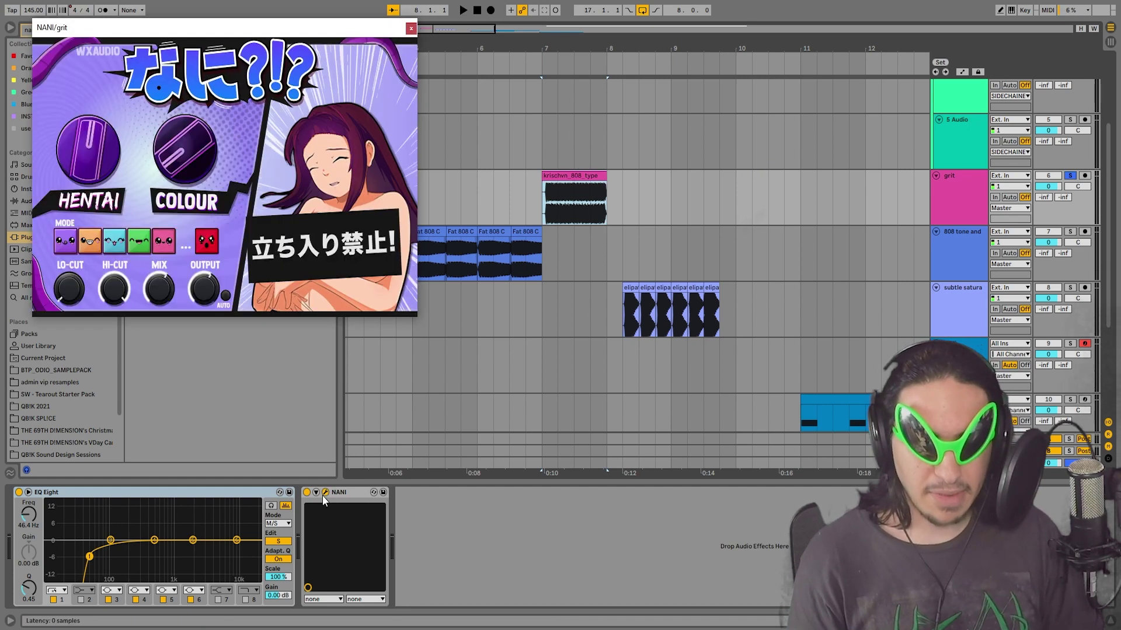
{"action": "left_click", "coordinate": [541, 201]}
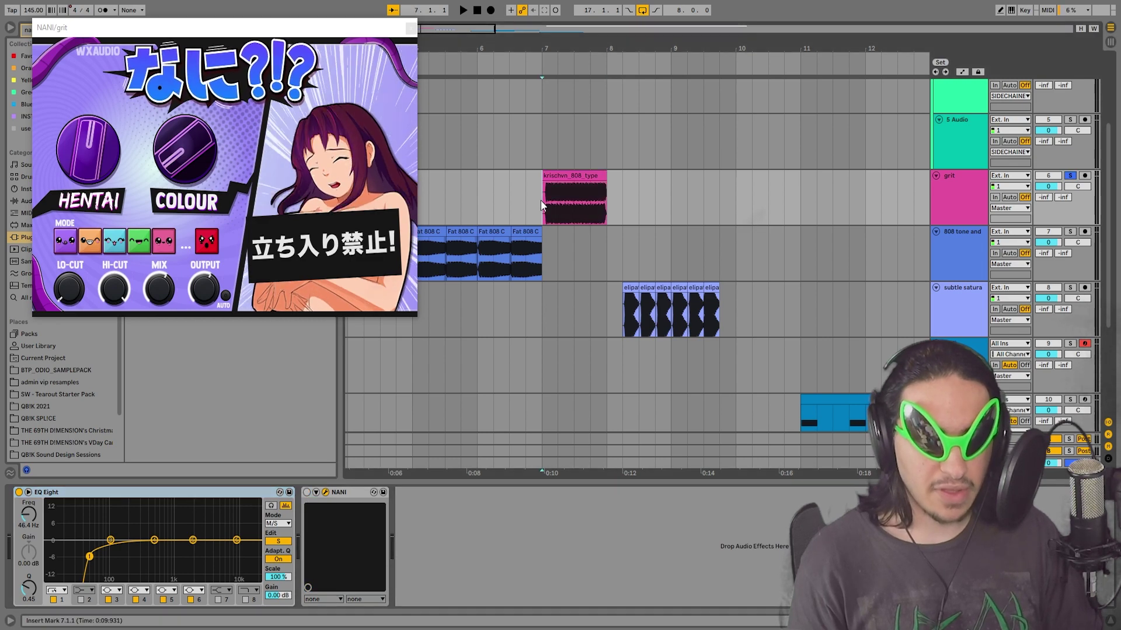
{"action": "key", "text": "space"}
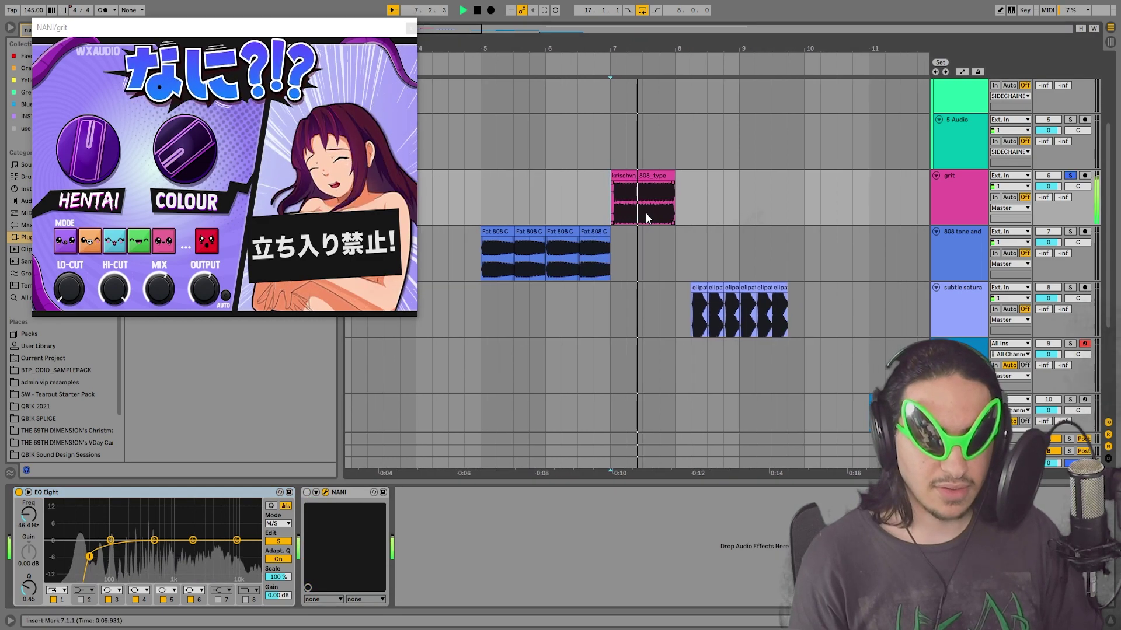
{"action": "key", "text": "space"}
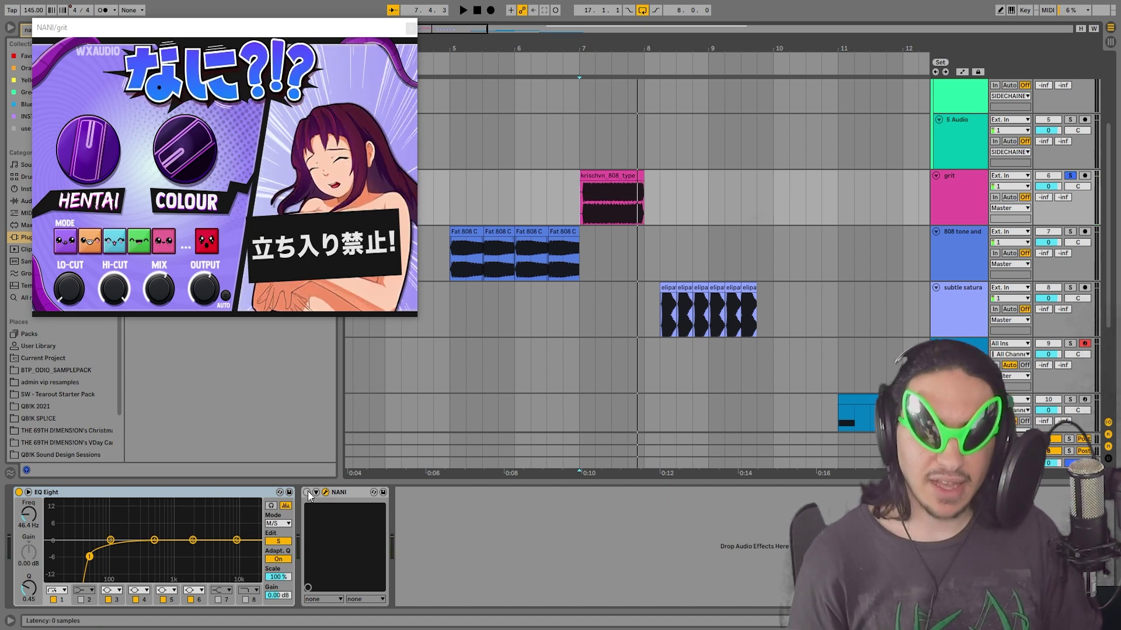
Replay the grit track's 808 clip from 7.1.1, switching NANI off and on to compare, and leave it enabled
{"action": "left_click", "coordinate": [579, 209]}
{"action": "key", "text": "space"}
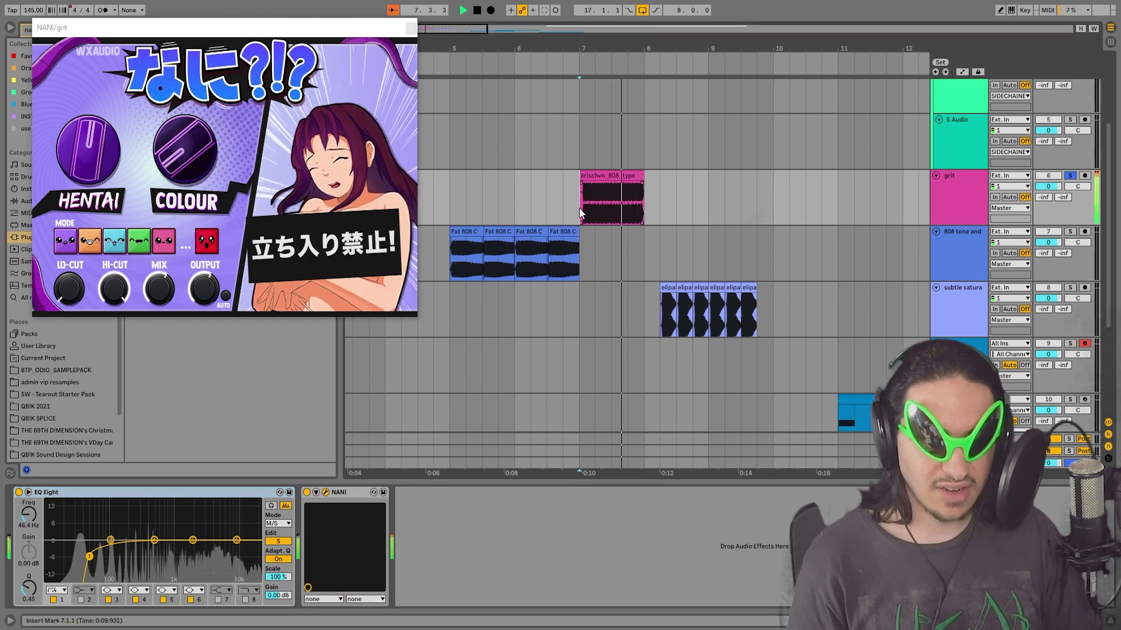
{"action": "key", "text": "space"}
{"action": "left_click", "coordinate": [307, 492]}
{"action": "key", "text": "space"}
{"action": "left_click", "coordinate": [307, 493]}
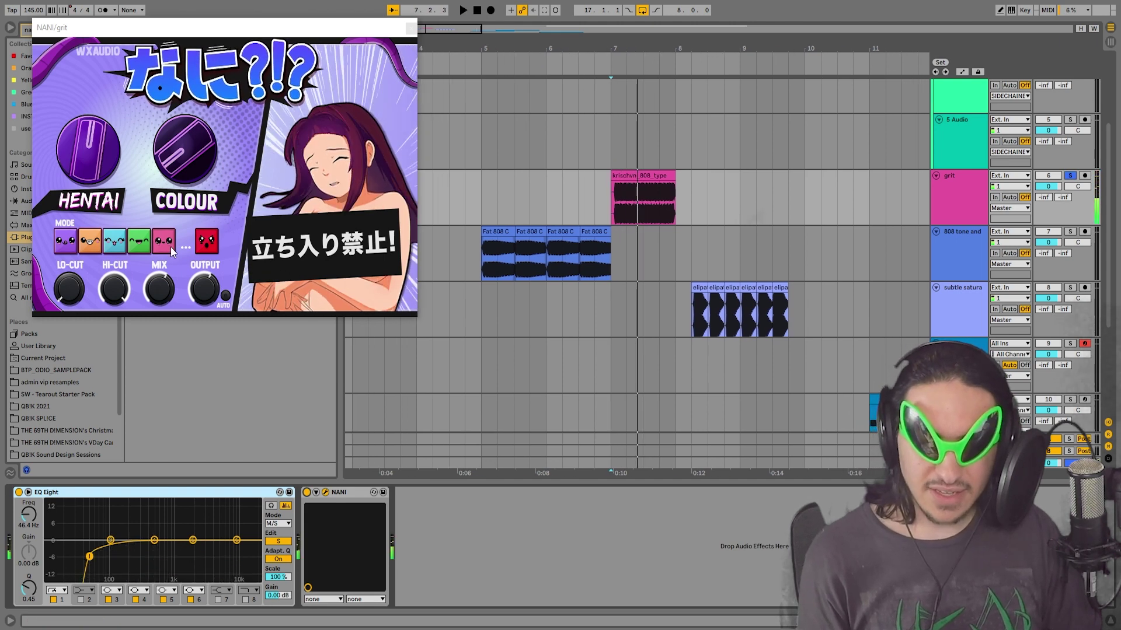
Try NANI's pink and red distortion modes on the grit track, playing its 808 clip from 7.1.1
{"action": "left_click", "coordinate": [166, 244]}
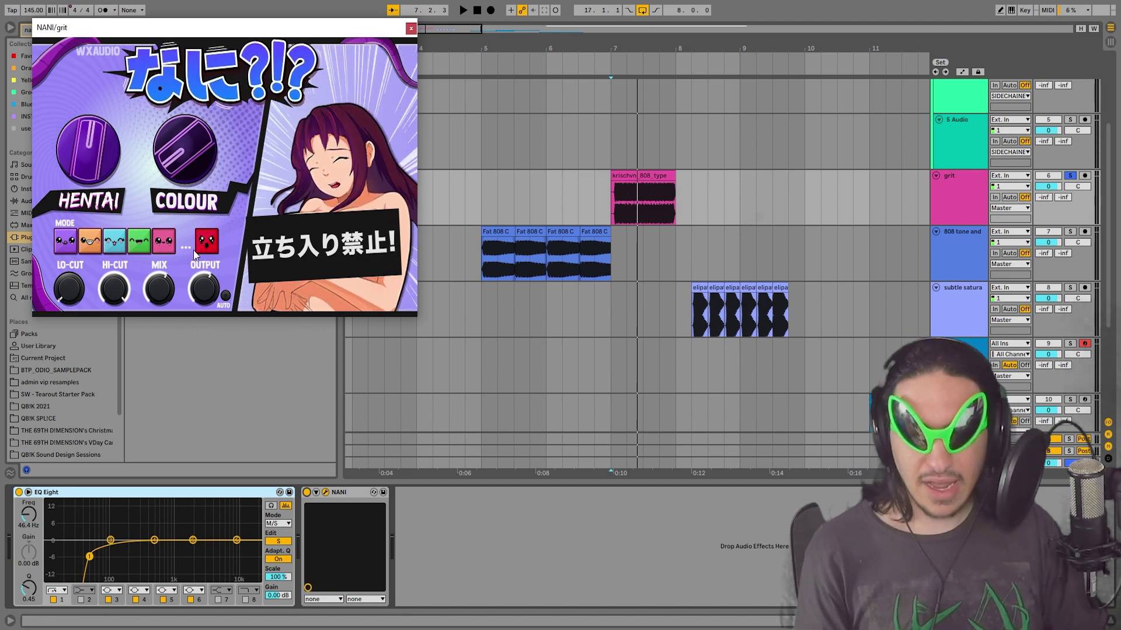
{"action": "left_click", "coordinate": [609, 206]}
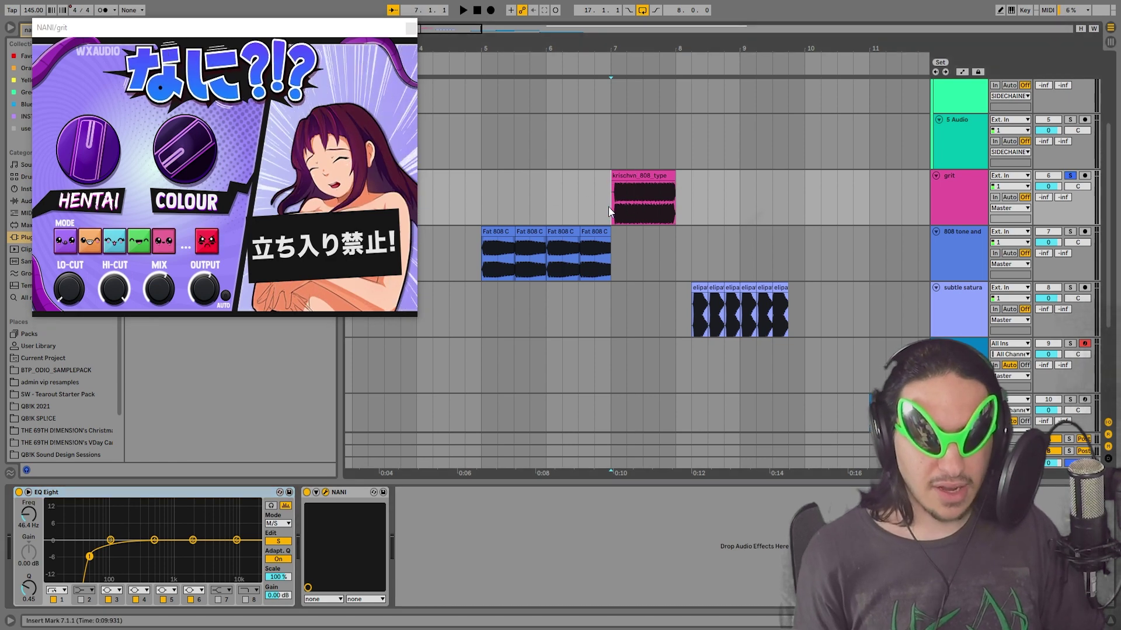
{"action": "key", "text": "space"}
{"action": "left_click", "coordinate": [205, 245]}
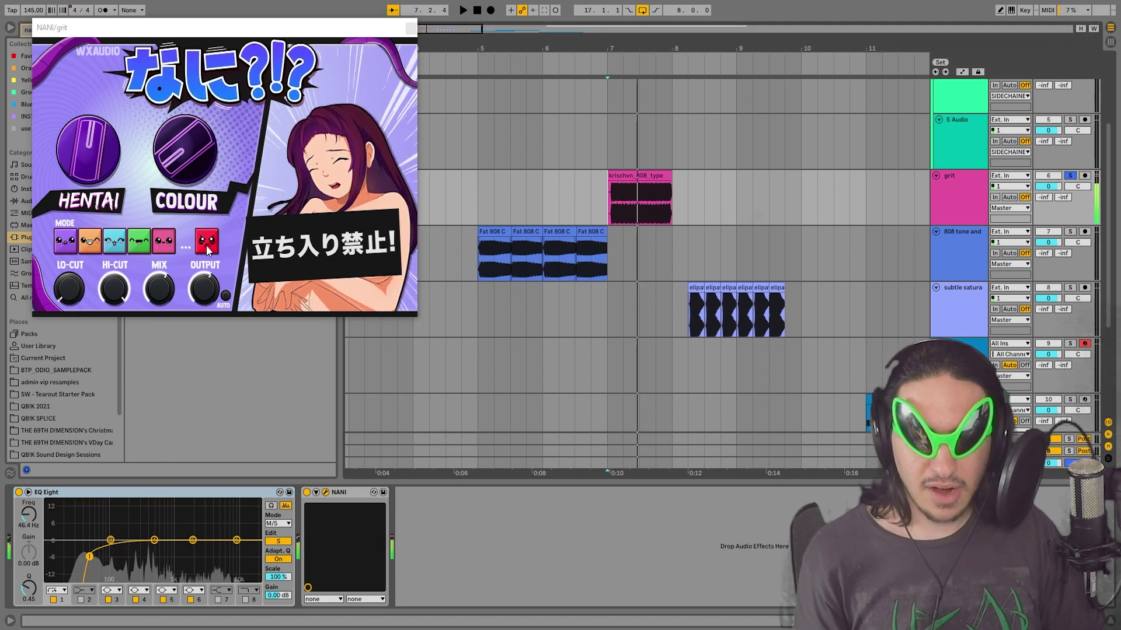
{"action": "key", "text": "space"}
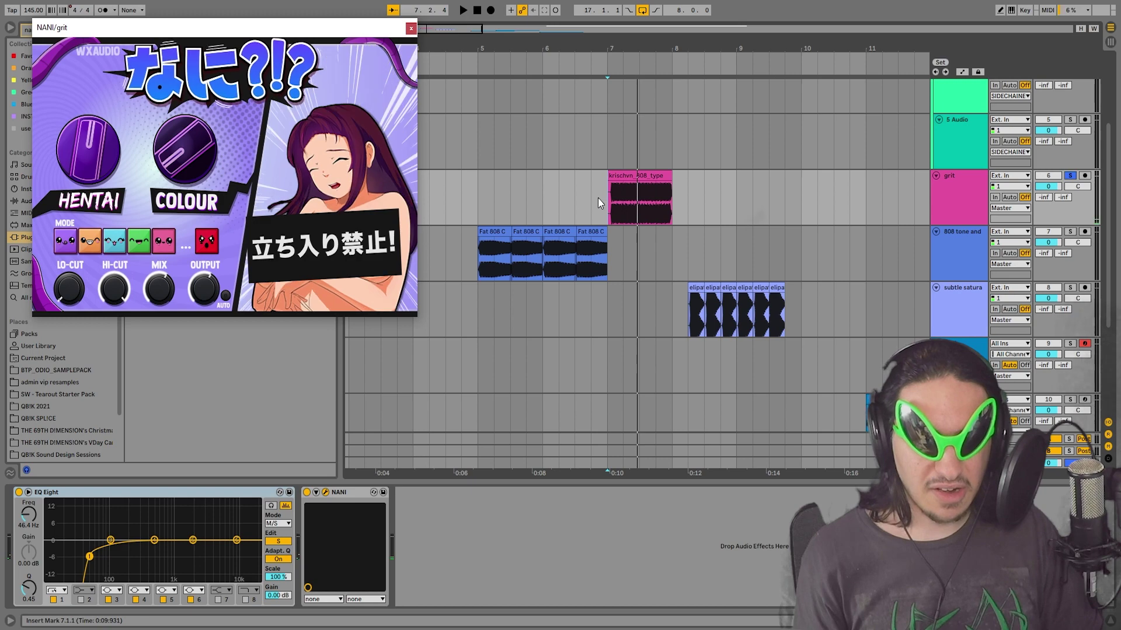
{"action": "key", "text": "space"}
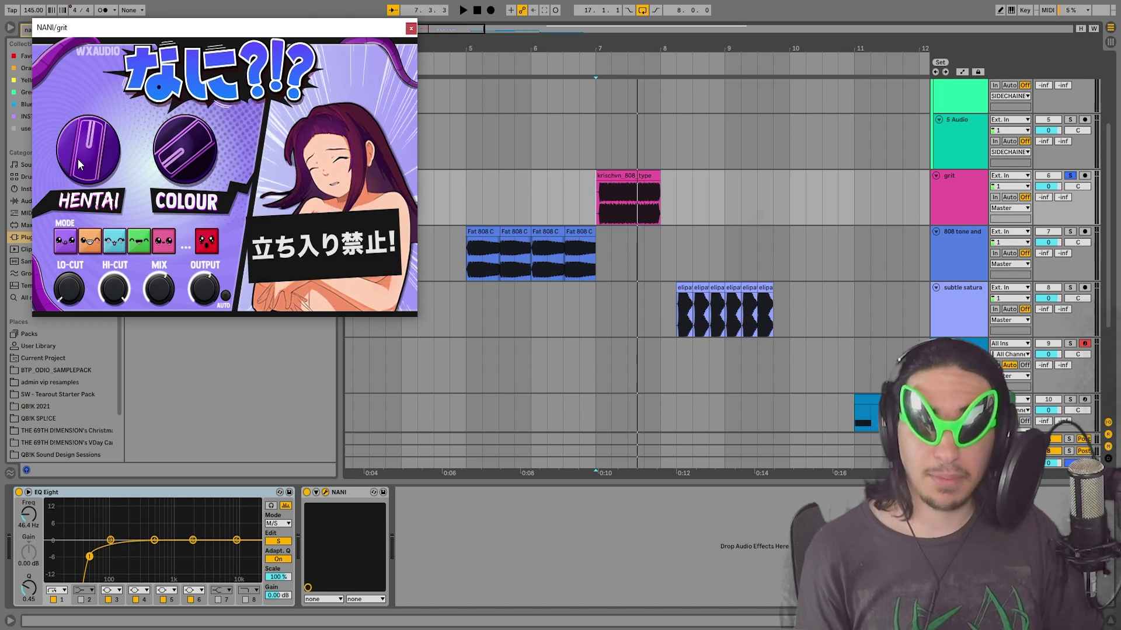
Audition the grit 808 clip with NANI's Hentai knob turned low and back up high
{"action": "key", "text": "space"}
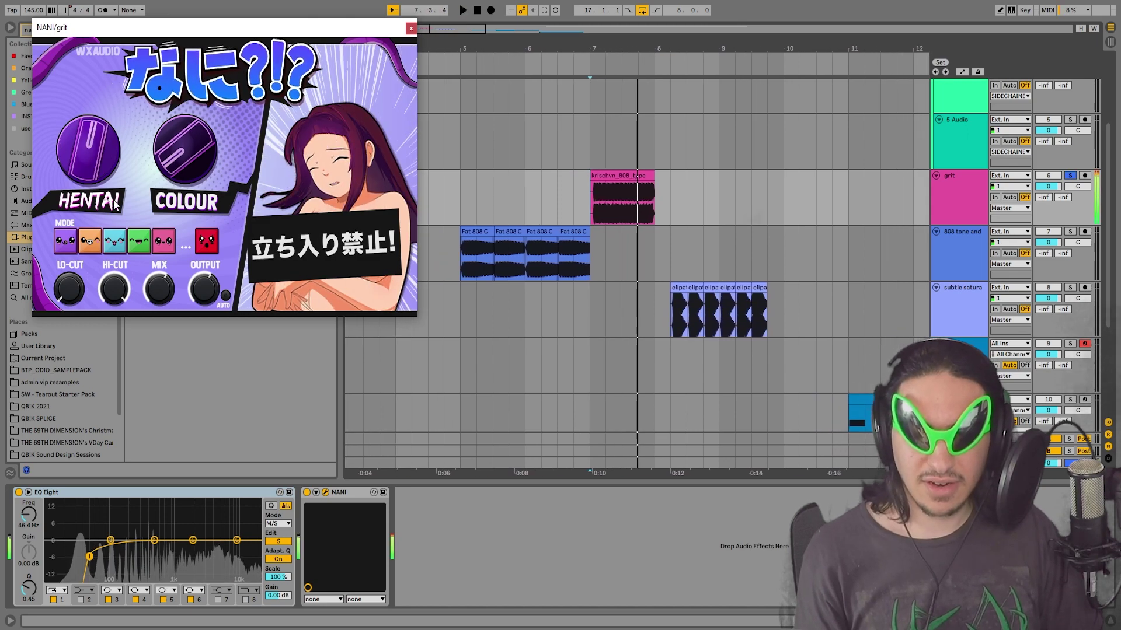
{"action": "key", "text": "space"}
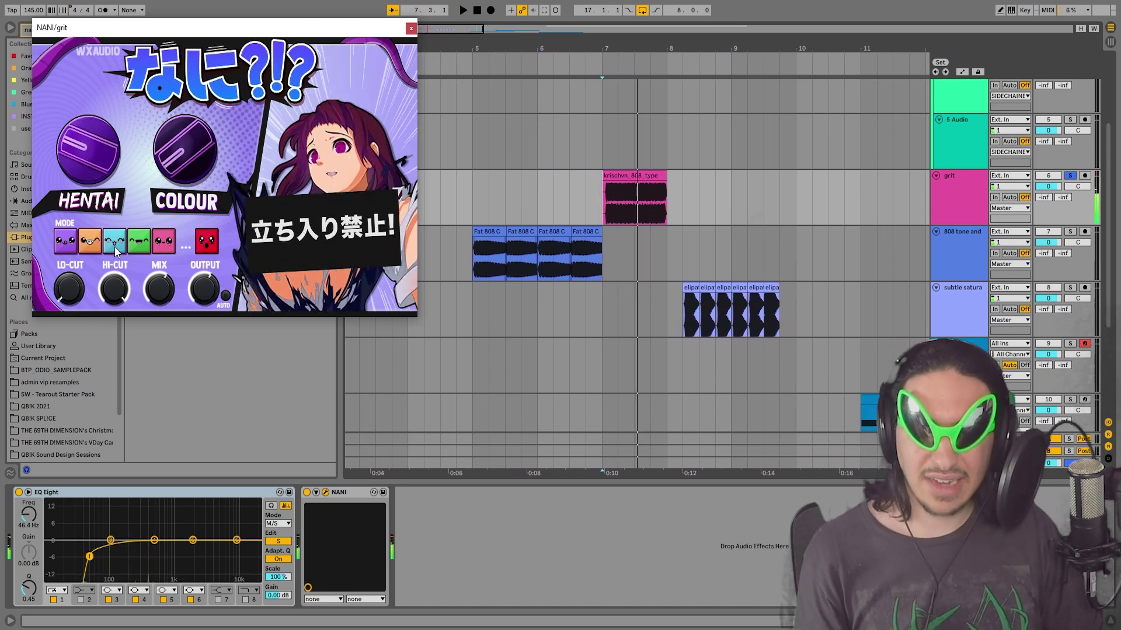
{"action": "key", "text": "space"}
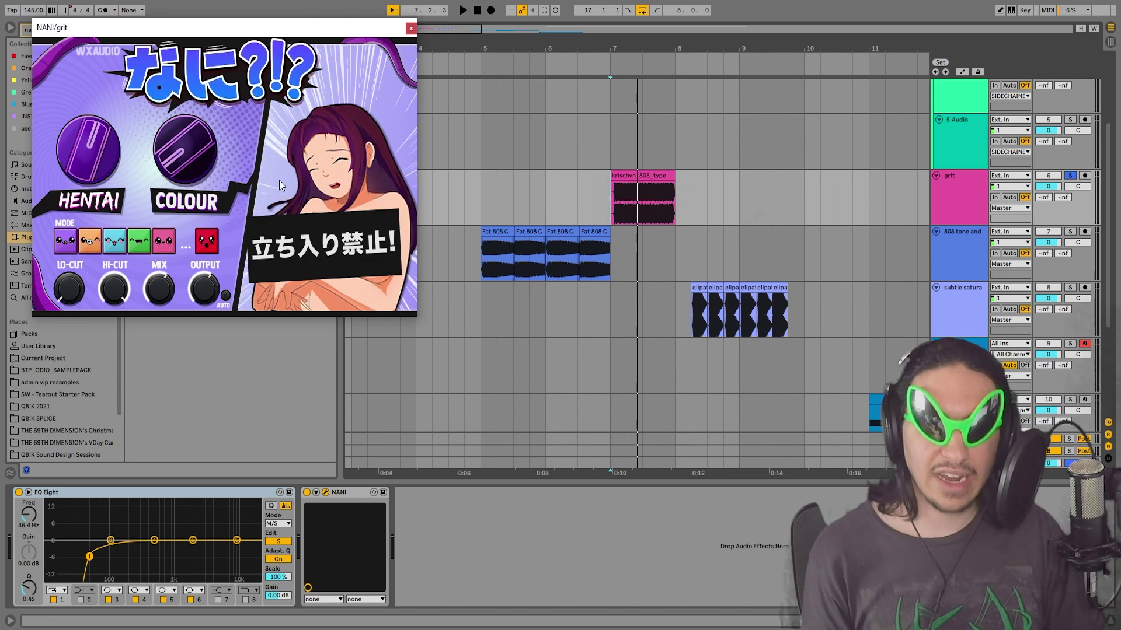
{"action": "key", "text": "space"}
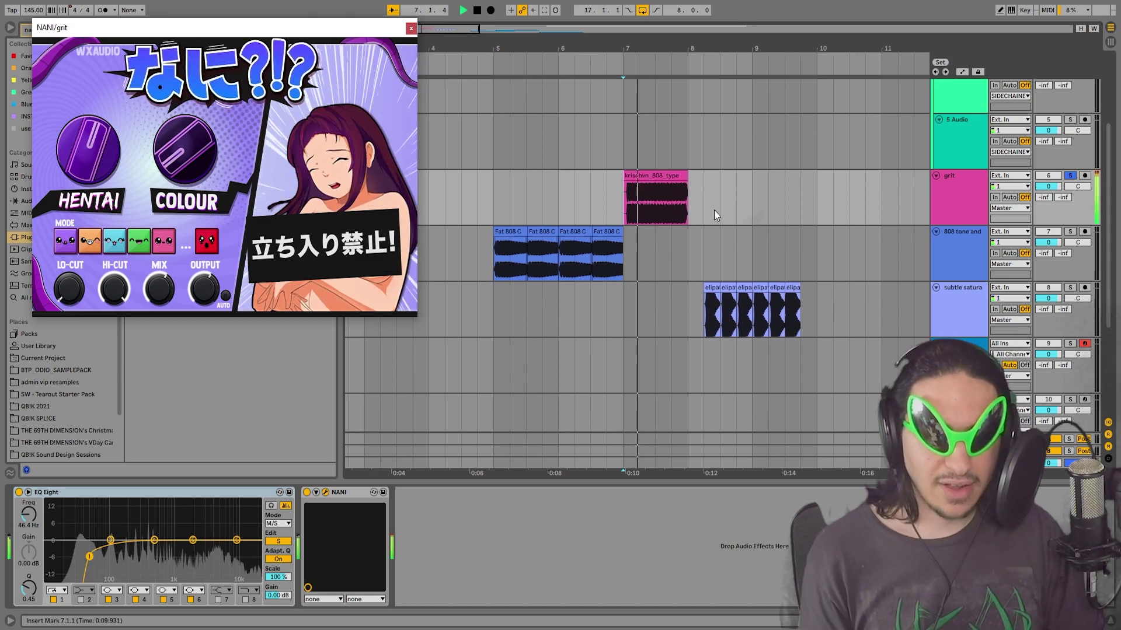
{"action": "key", "text": "space"}
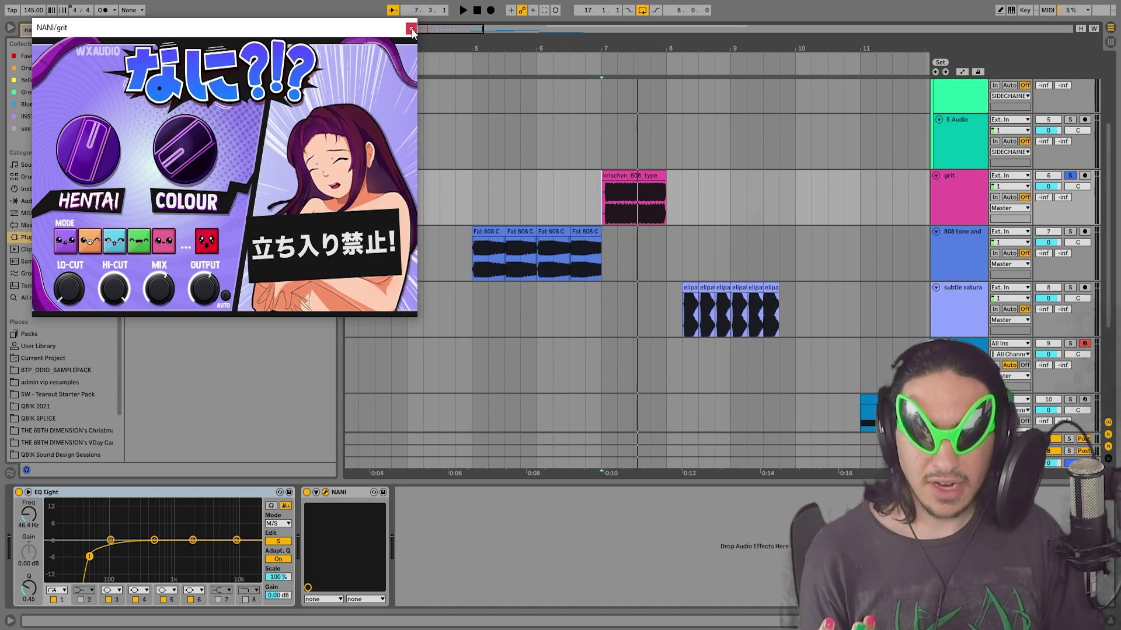
Play the distorted grit clip against the bypassed version from 7.1.1, and leave NANI enabled on the track
{"action": "left_click", "coordinate": [303, 462]}
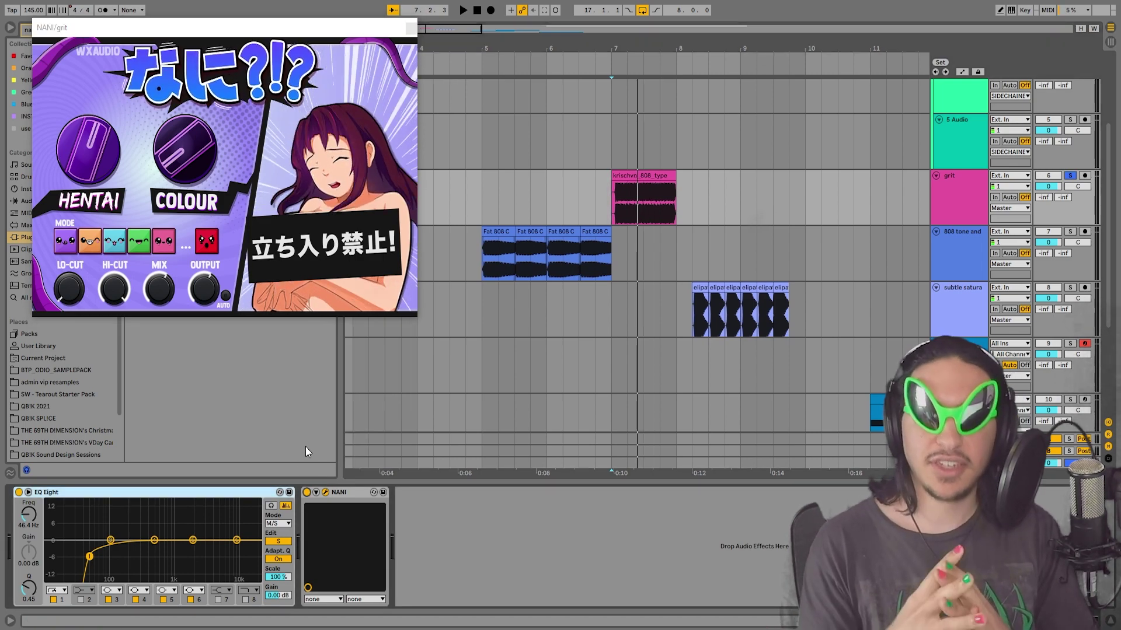
{"action": "key", "text": "space"}
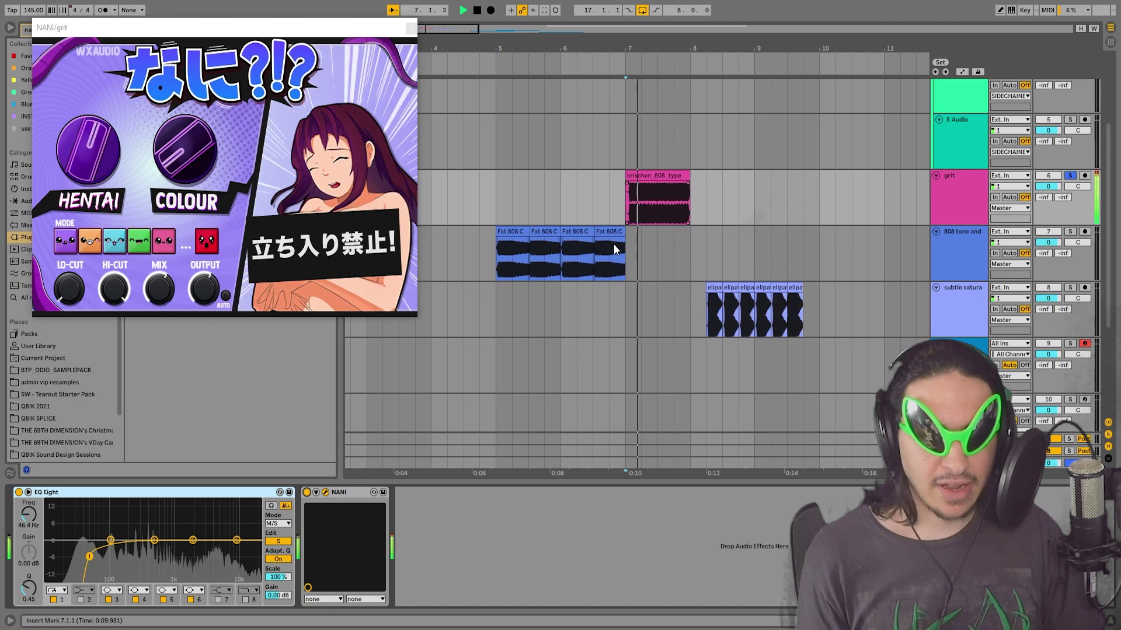
{"action": "left_click", "coordinate": [307, 492]}
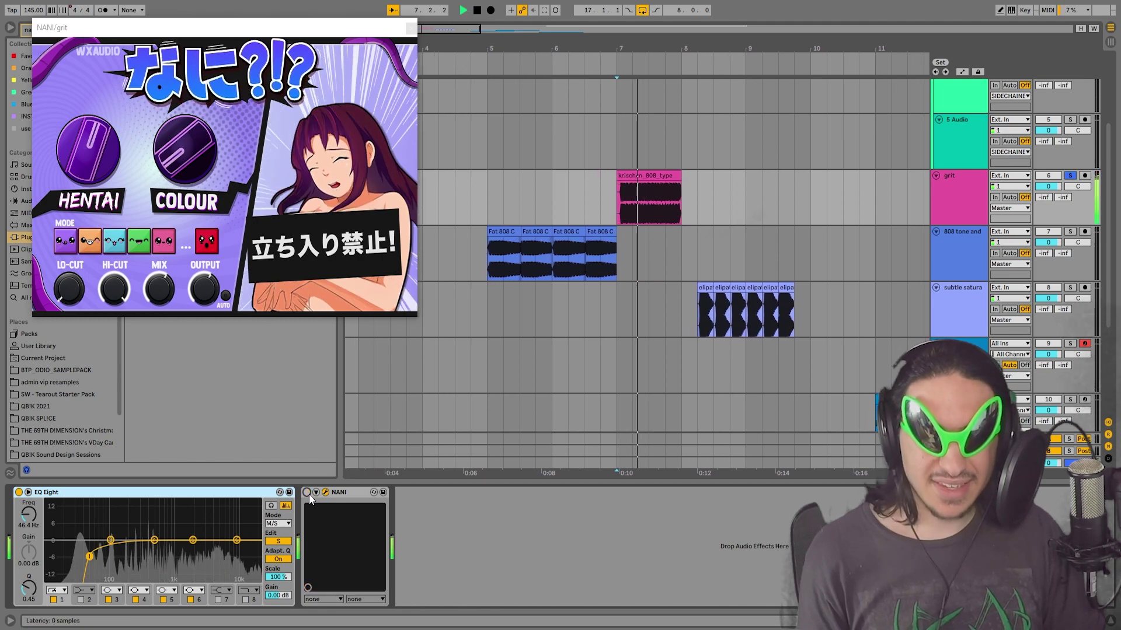
{"action": "left_click", "coordinate": [610, 206]}
{"action": "key", "text": "space"}
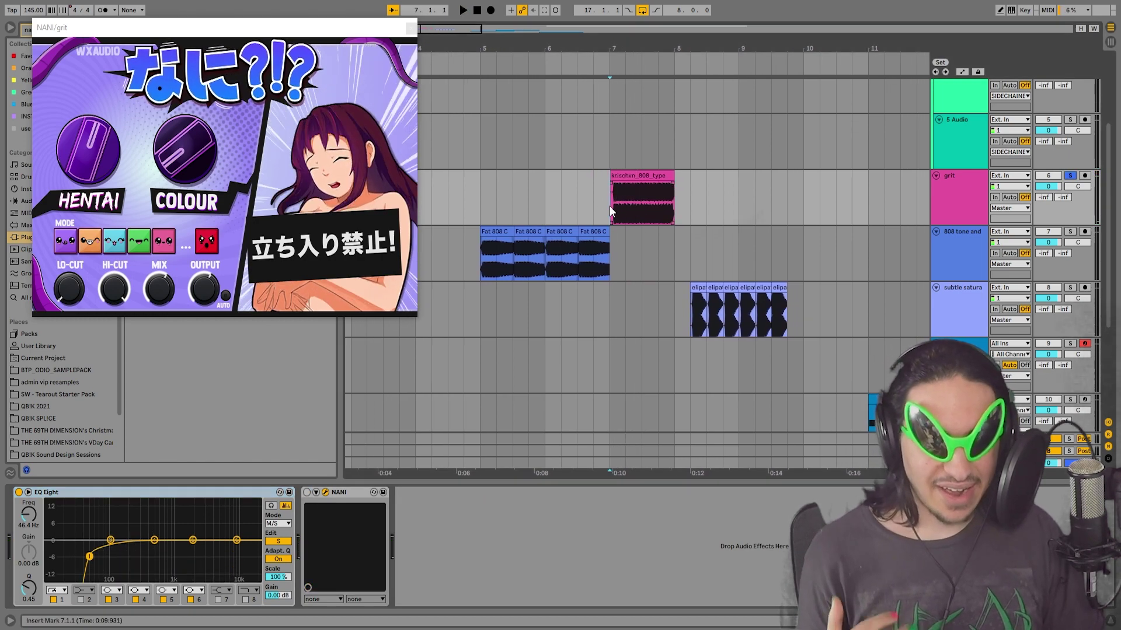
{"action": "left_click", "coordinate": [305, 494]}
{"action": "left_click", "coordinate": [304, 493]}
{"action": "key", "text": "space"}
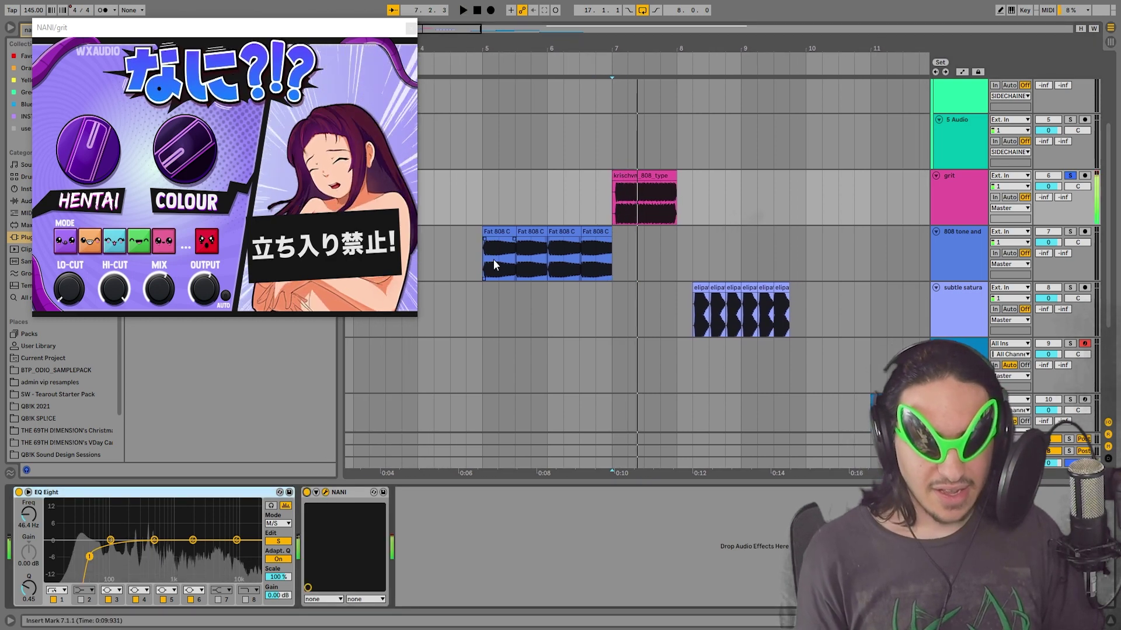
Close the grit track's NANI window, then solo the 808 tone and impact track and select its first Fat 808 clip
{"action": "left_click", "coordinate": [495, 233]}
{"action": "key", "text": "space"}
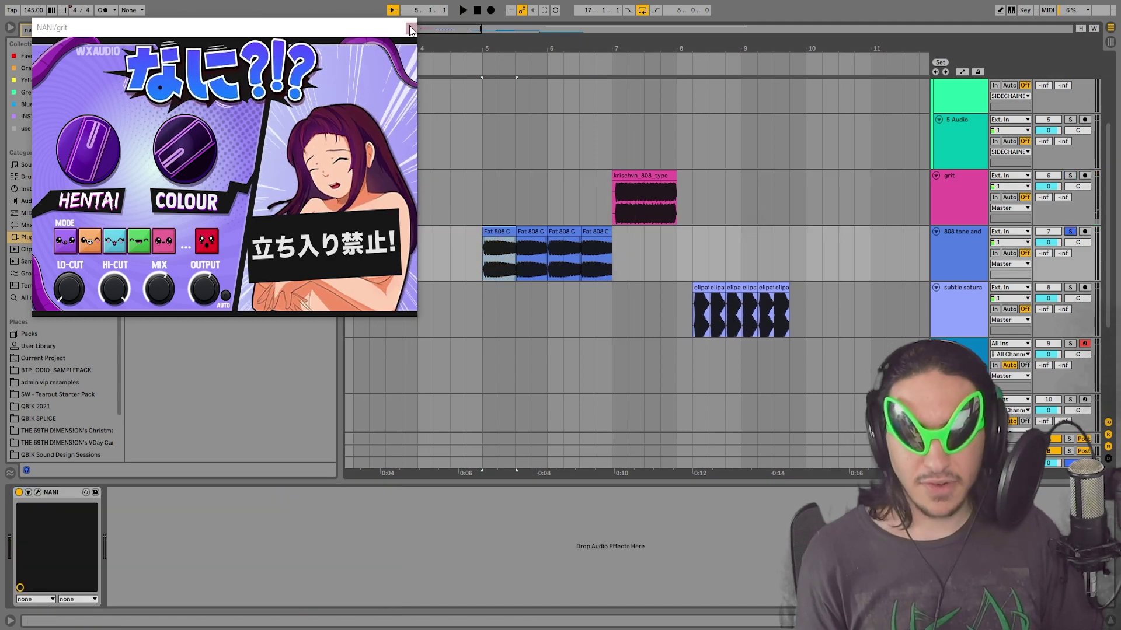
{"action": "left_click", "coordinate": [513, 249]}
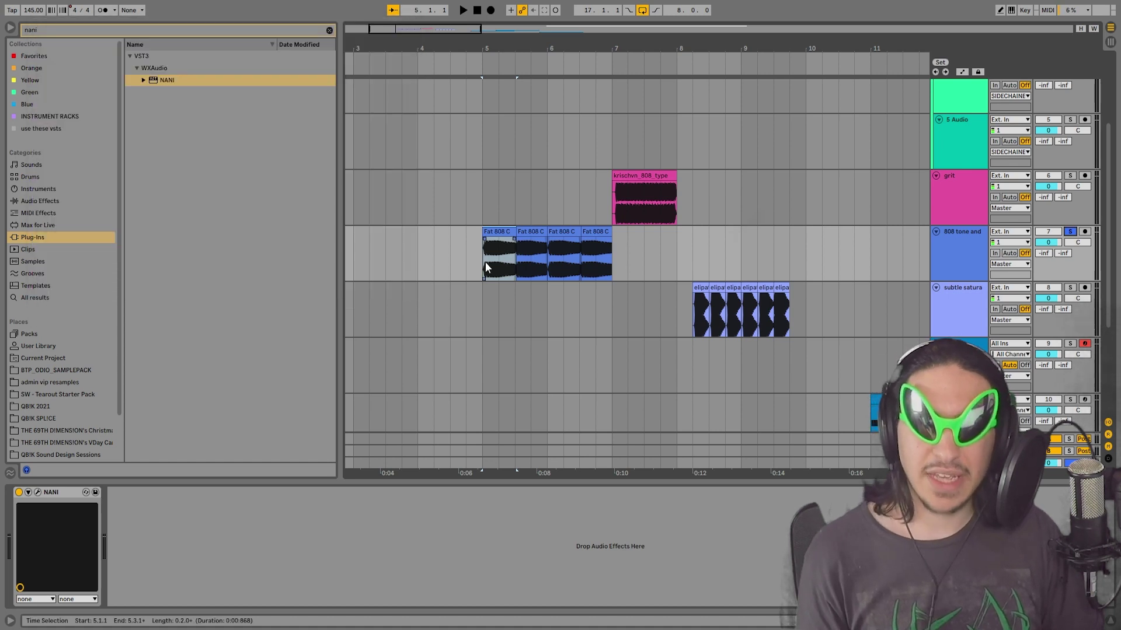
{"action": "left_click", "coordinate": [962, 261]}
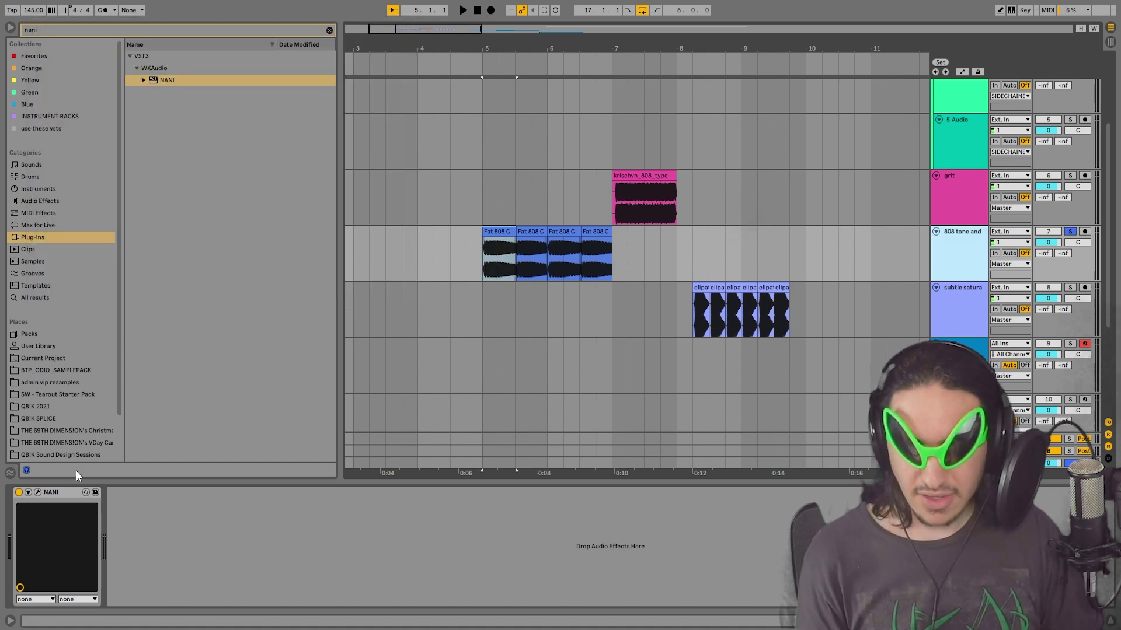
Compare the Fat 808 clips from 5.1.1 with NANI bypassed and enabled, leaving it enabled
{"action": "left_click", "coordinate": [19, 493]}
{"action": "left_click_drag", "start_coordinate": [483, 46], "coordinate": [493, 117]}
{"action": "left_click", "coordinate": [489, 259]}
{"action": "key", "text": "space"}
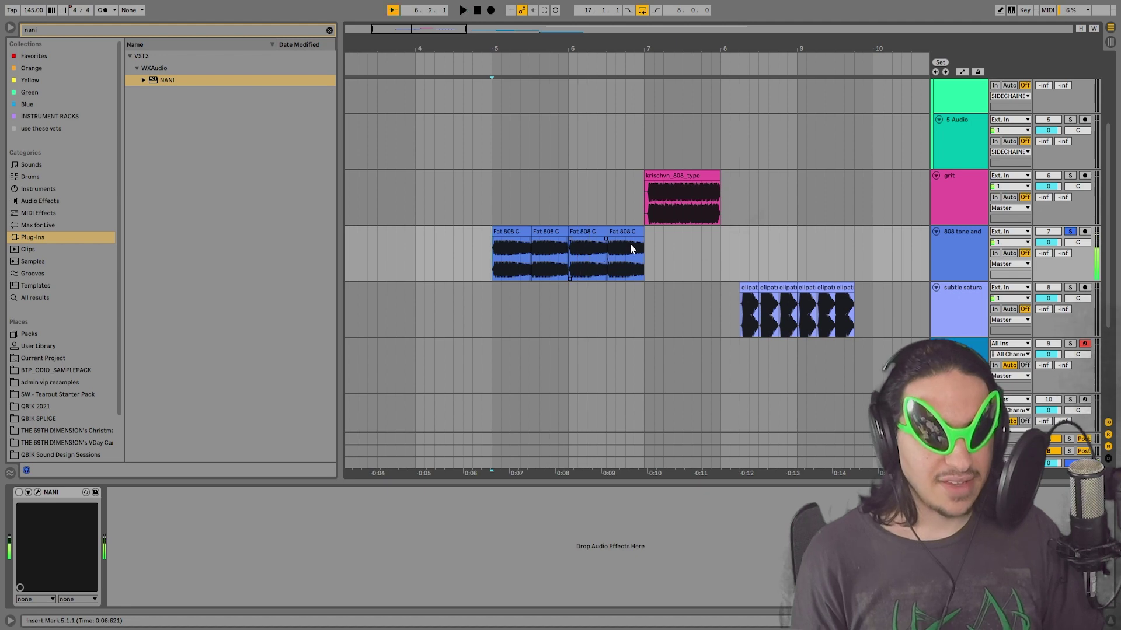
{"action": "left_click", "coordinate": [509, 231]}
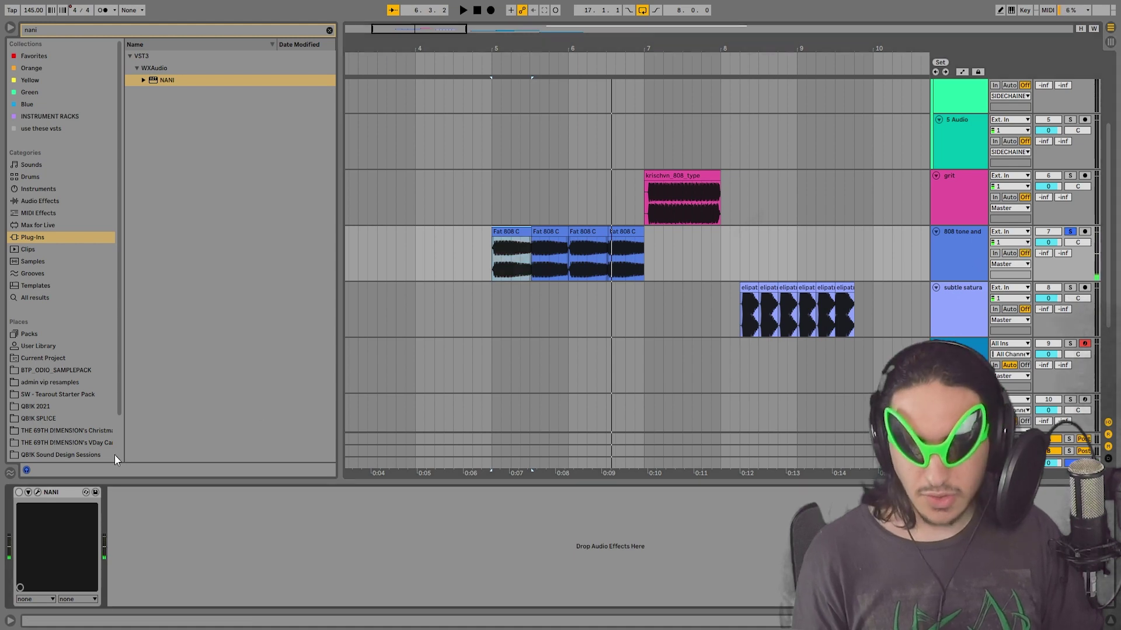
{"action": "left_click", "coordinate": [21, 492]}
{"action": "key", "text": "space"}
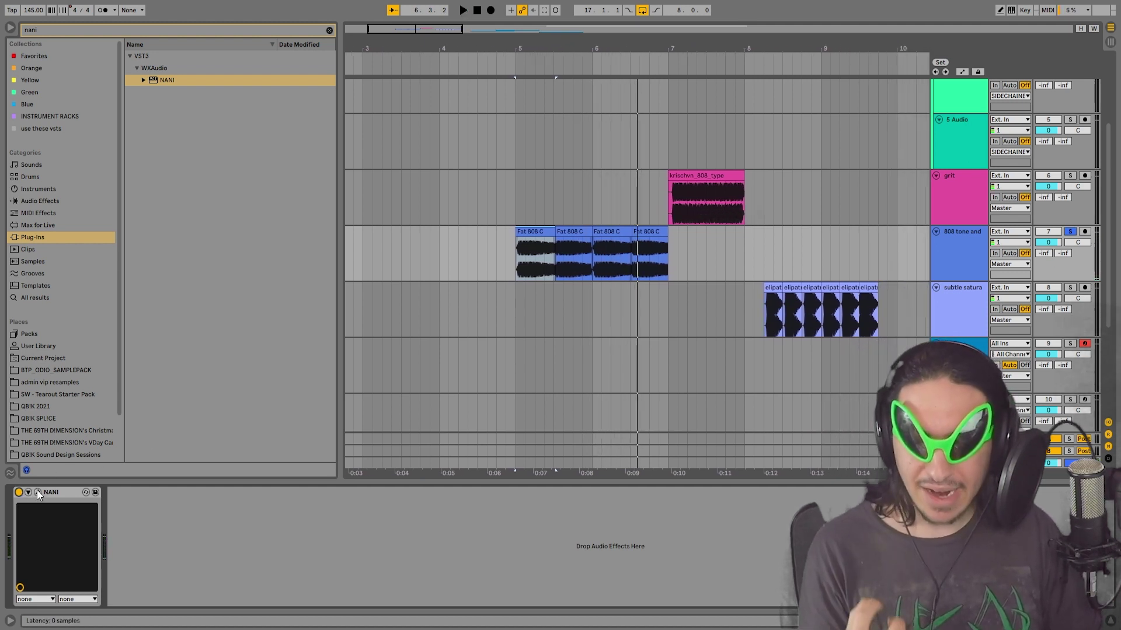
Open the 808 tone and impact track's NANI window and compare the clips from 5.1.1 with NANI switched off and on
{"action": "left_click", "coordinate": [38, 493]}
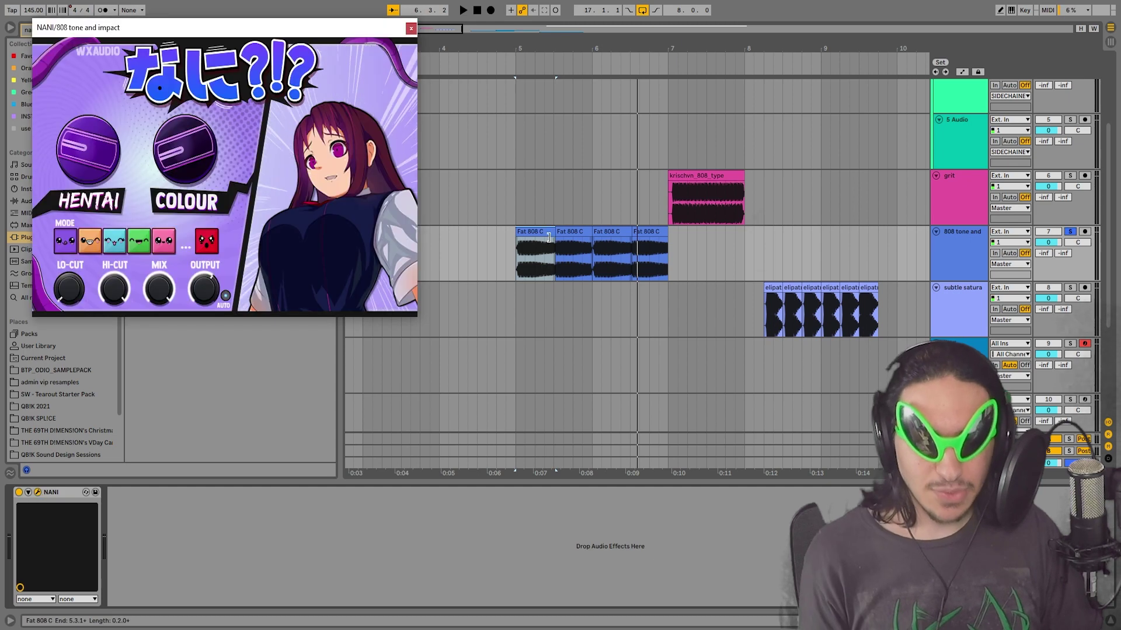
{"action": "left_click", "coordinate": [517, 261]}
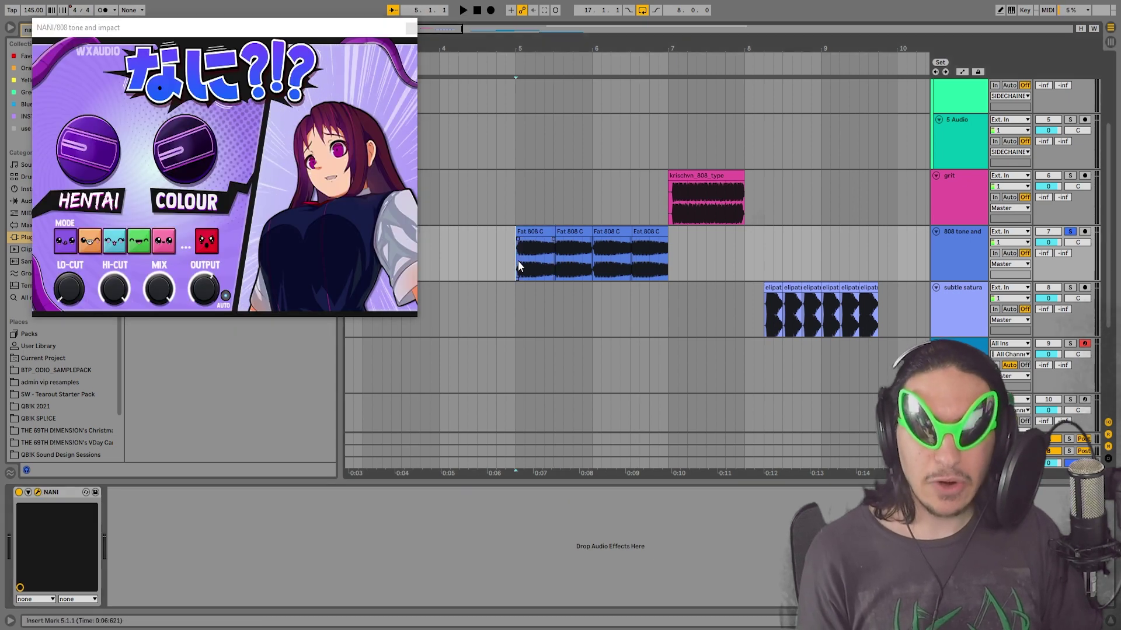
{"action": "left_click", "coordinate": [19, 493]}
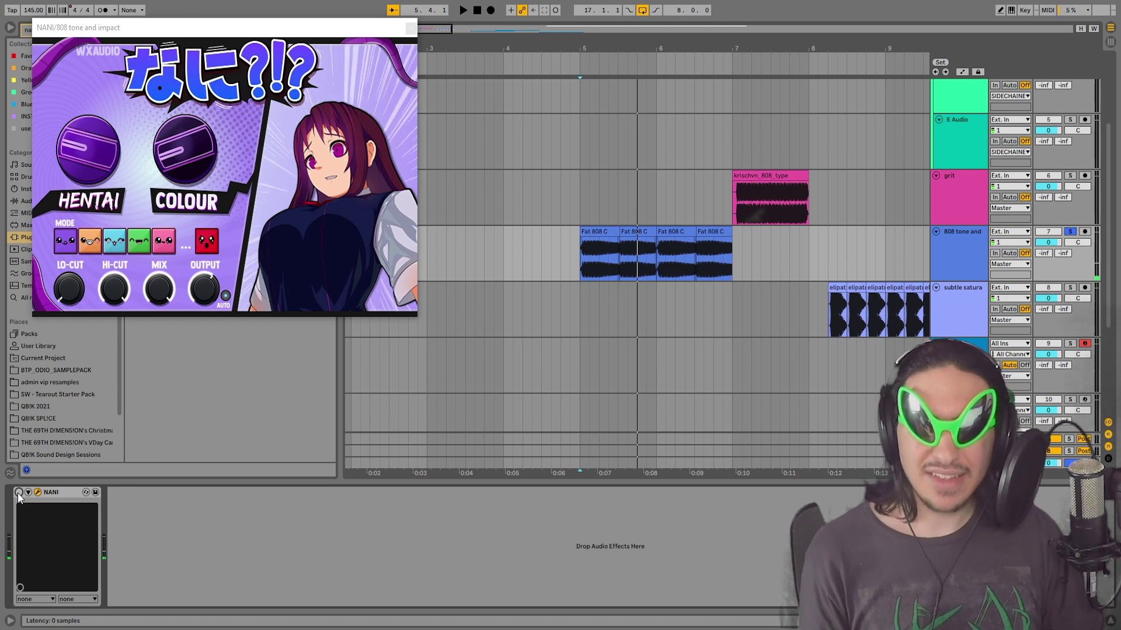
{"action": "left_click", "coordinate": [18, 492]}
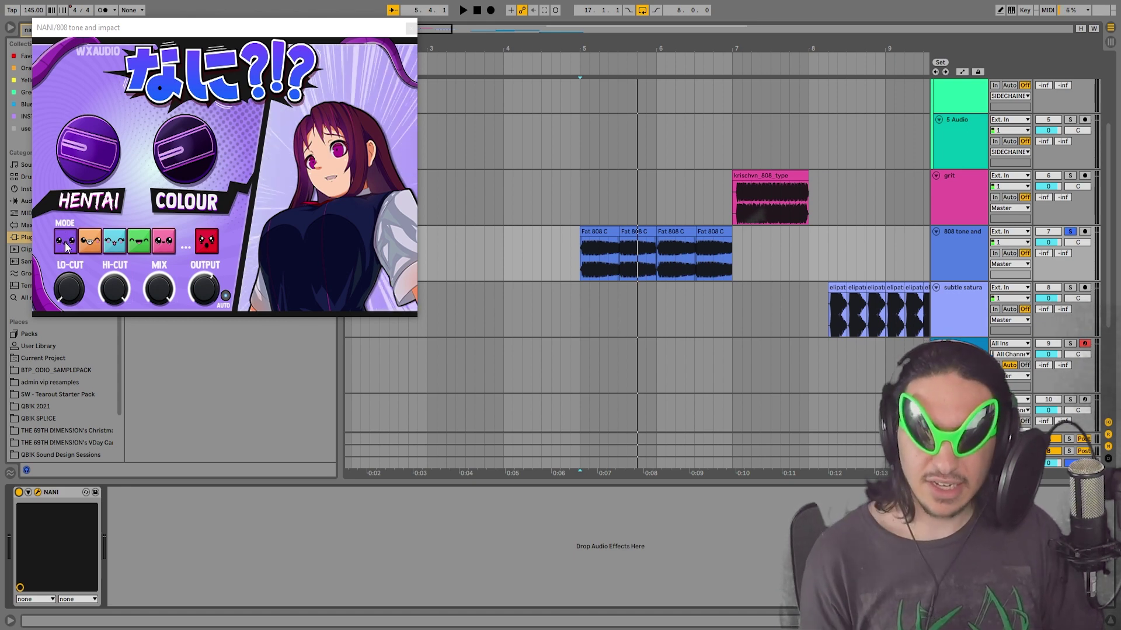
Audition the Fat 808 clips in NANI's red mode, raising the Hentai knob high and returning it to low
{"action": "left_click", "coordinate": [206, 235]}
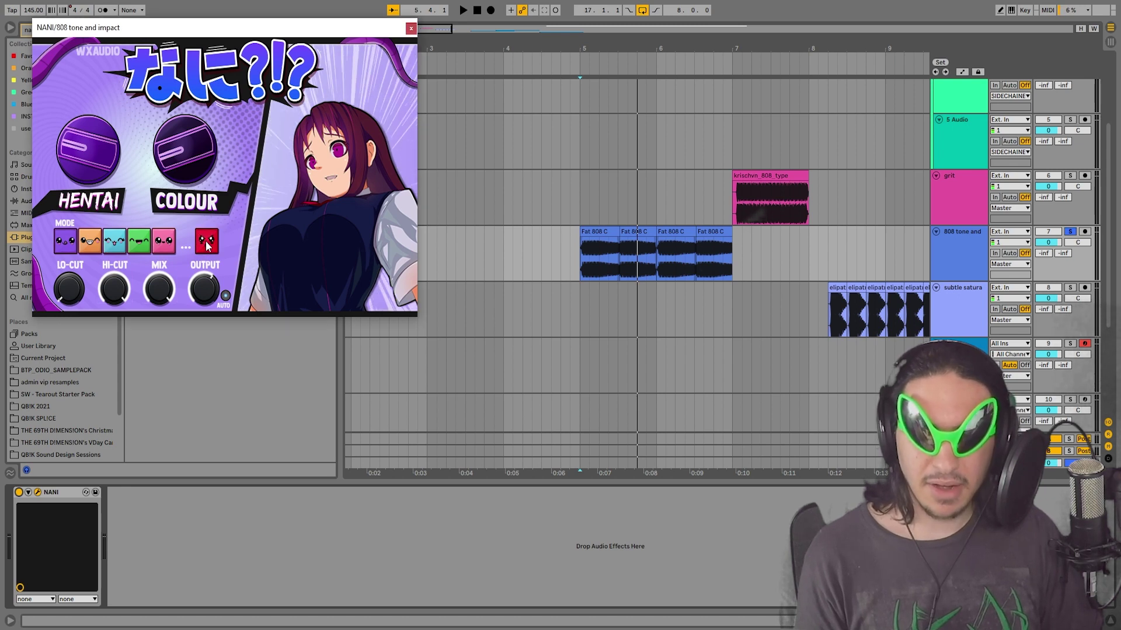
{"action": "key", "text": "space"}
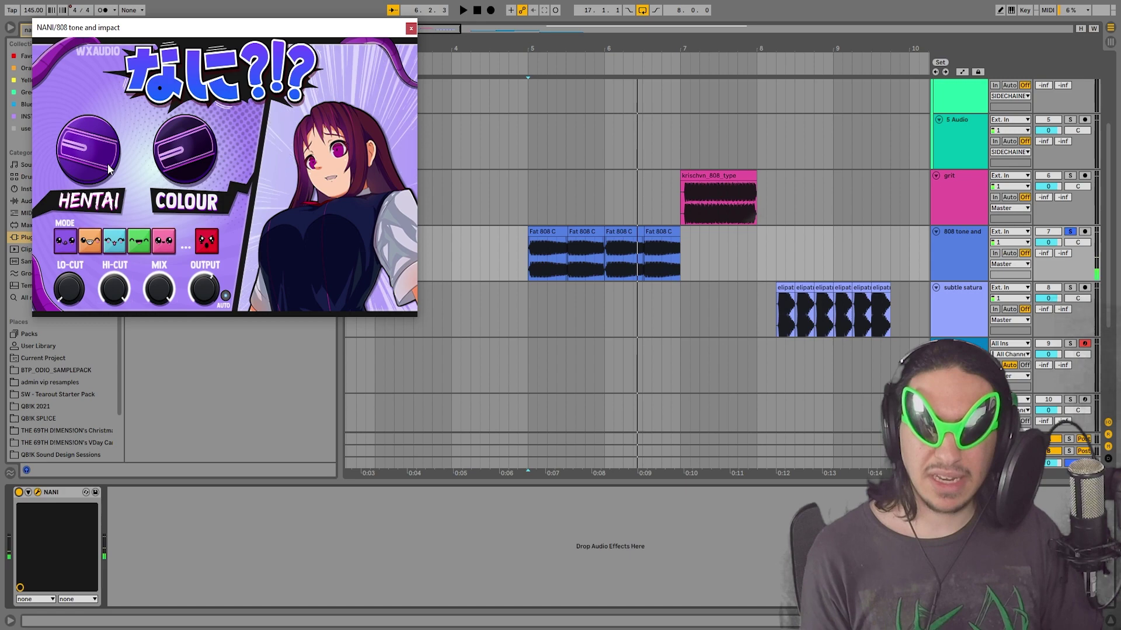
{"action": "key", "text": "space"}
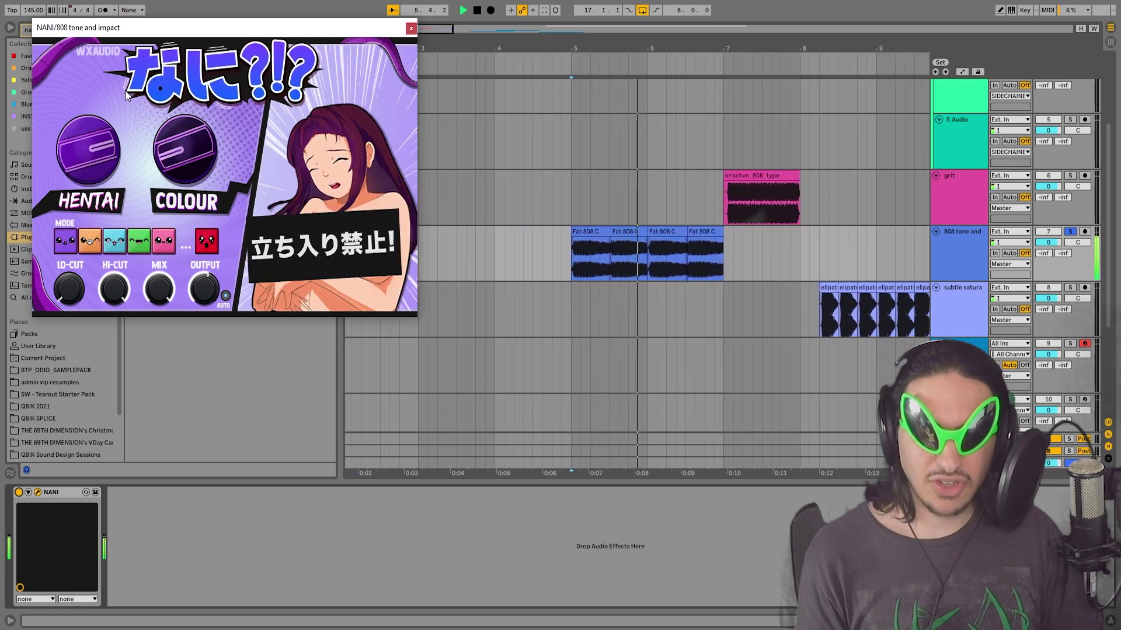
{"action": "key", "text": "space"}
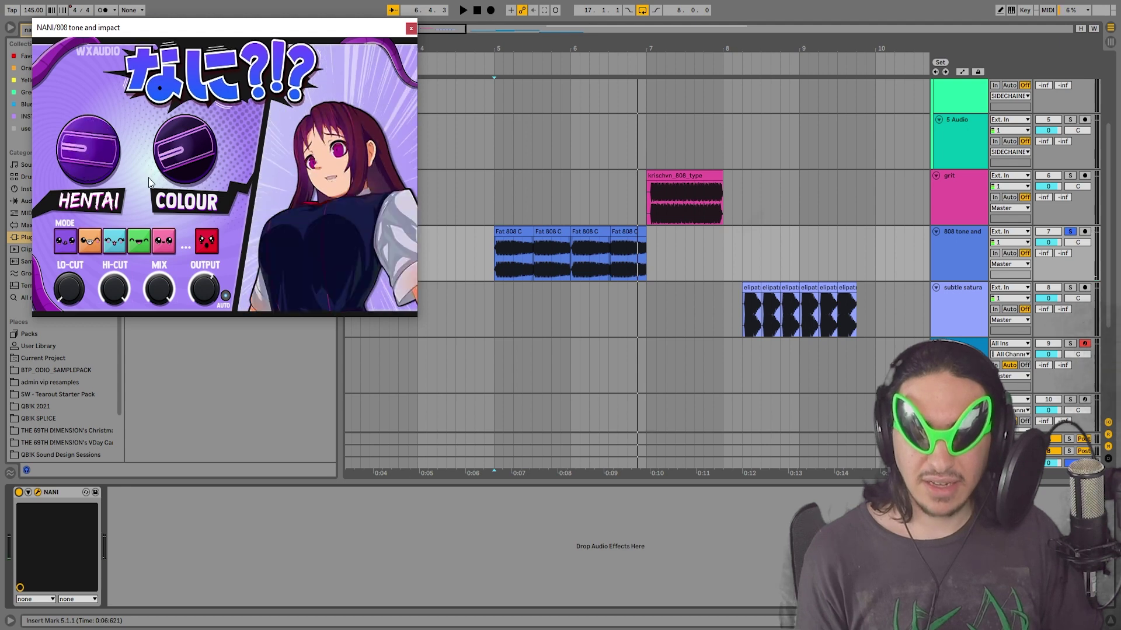
Replay the Fat 808 clips from 5.1.1 through NANI and select the 808 tone and impact track
{"action": "key", "text": "space"}
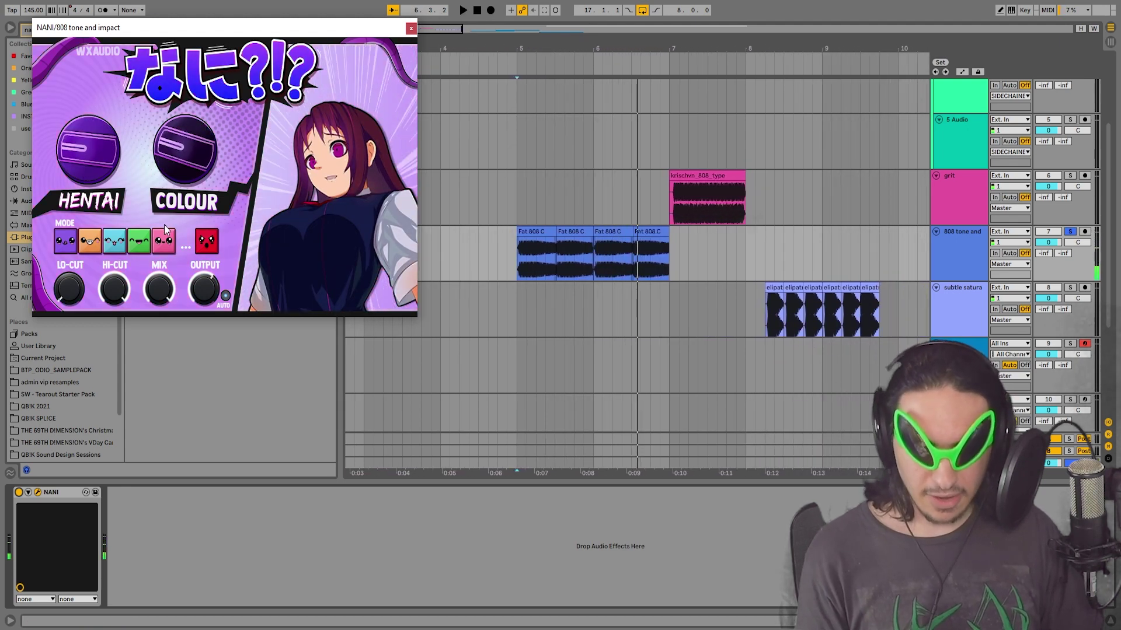
{"action": "left_click", "coordinate": [516, 268]}
{"action": "key", "text": "space"}
{"action": "left_click", "coordinate": [955, 270]}
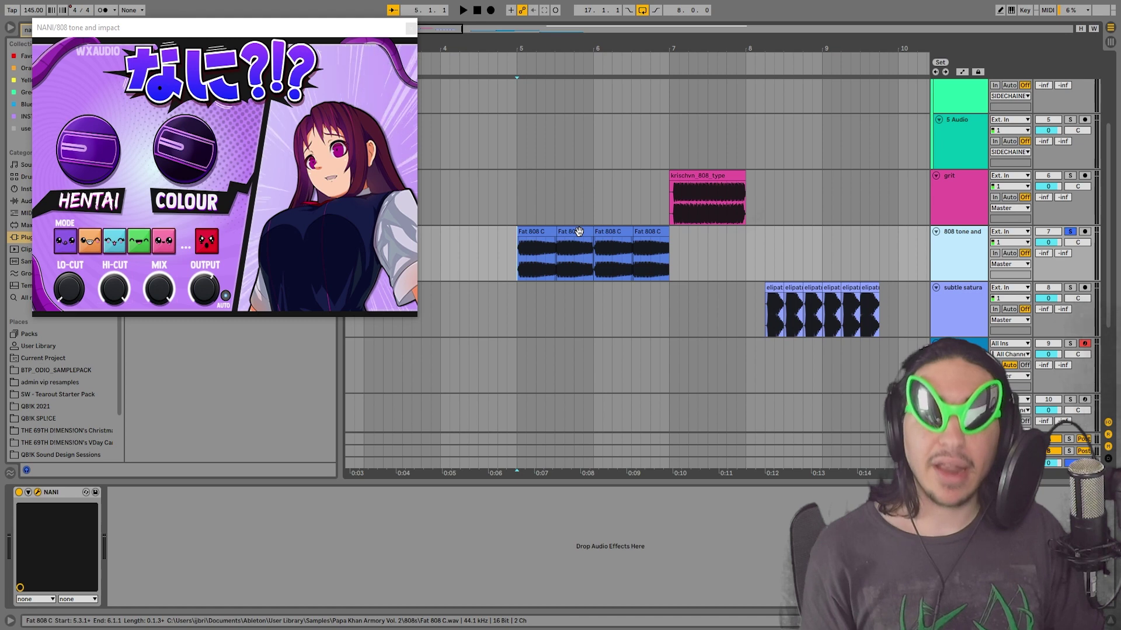
Reposition the NANI window lower and audition the Fat 808 clips from 5.1.1, choosing NANI's green mode
{"action": "left_click_drag", "start_coordinate": [222, 28], "coordinate": [233, 70]}
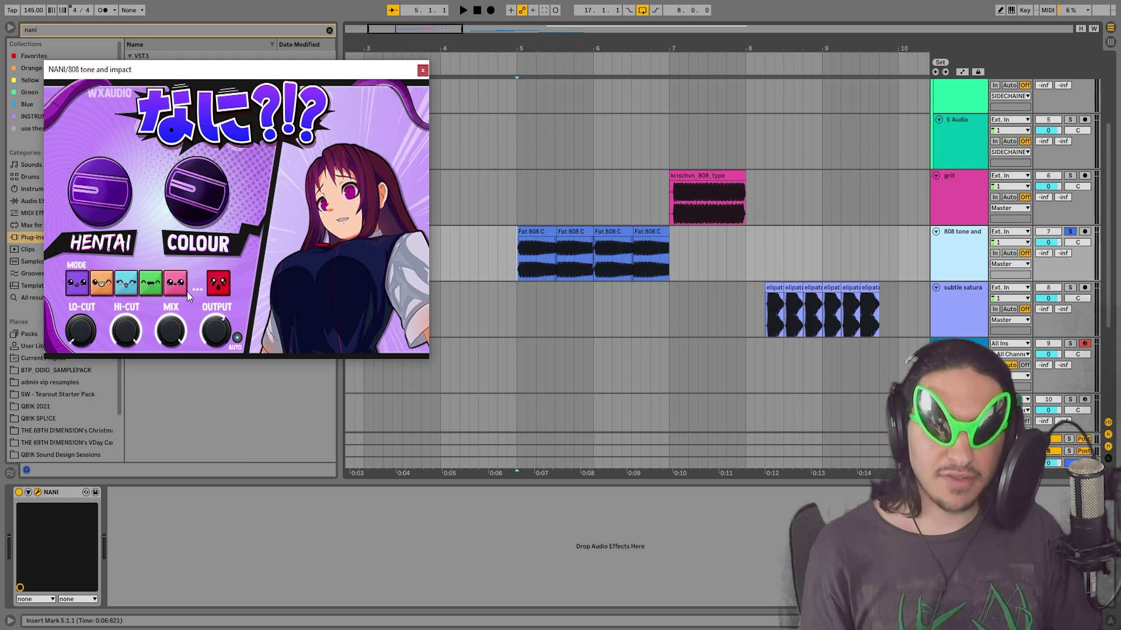
{"action": "left_click", "coordinate": [517, 260]}
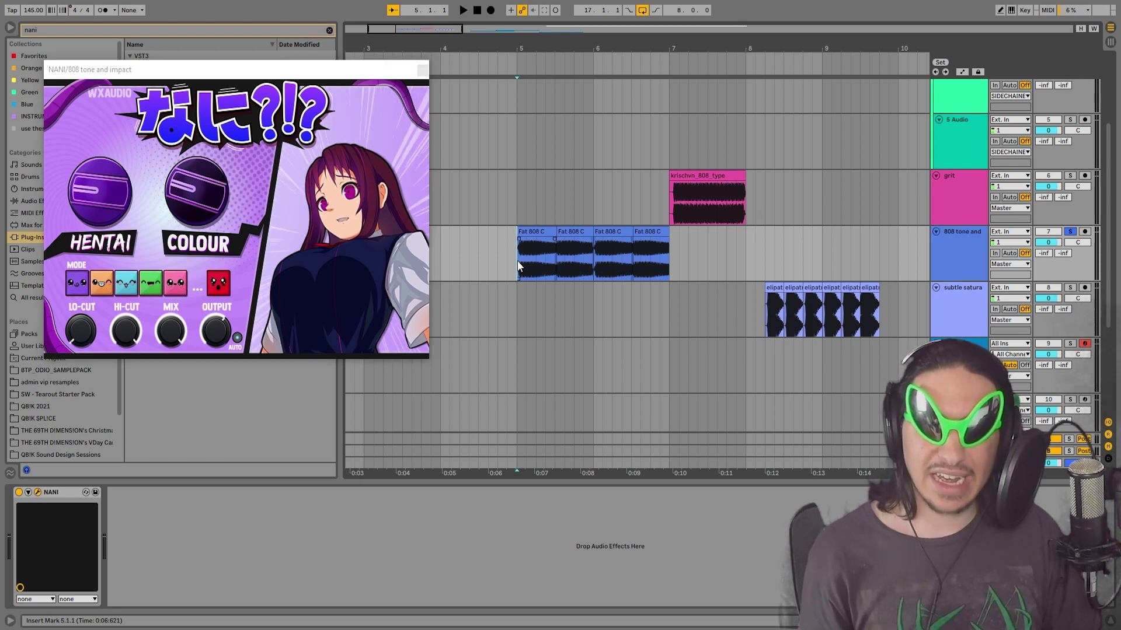
{"action": "key", "text": "space"}
{"action": "left_click", "coordinate": [154, 287]}
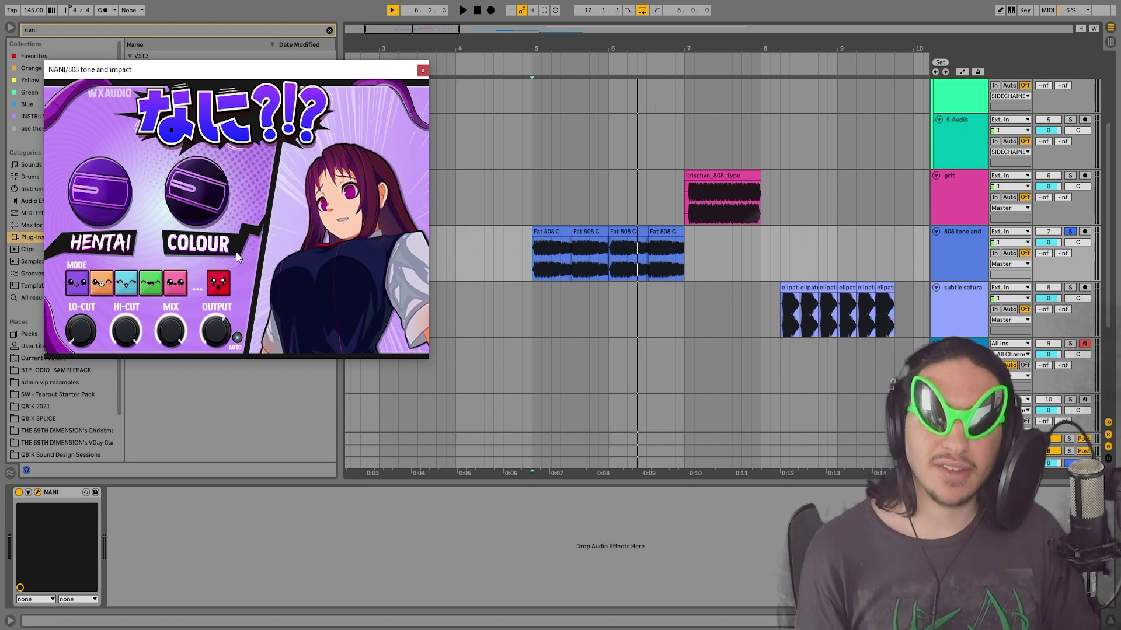
Close the NANI window, solo the subtle saturation track, and audition its elipatreon bass clips from 8.2.1 with NANI bypassed
{"action": "left_click", "coordinate": [422, 70]}
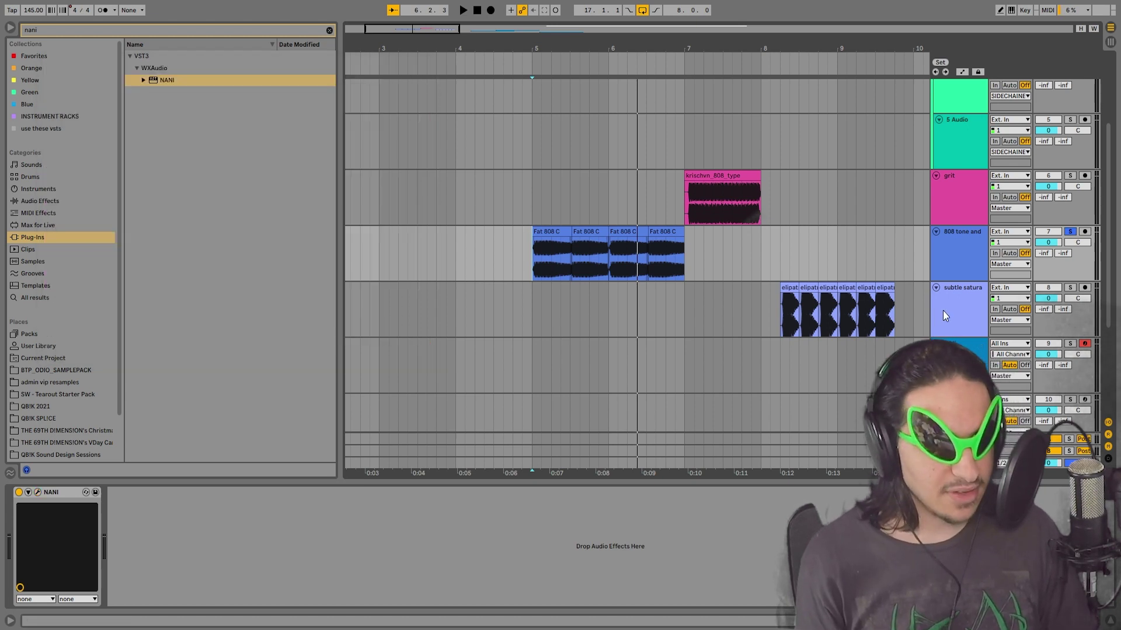
{"action": "left_click", "coordinate": [778, 331]}
{"action": "left_click_drag", "start_coordinate": [810, 58], "coordinate": [602, 47]}
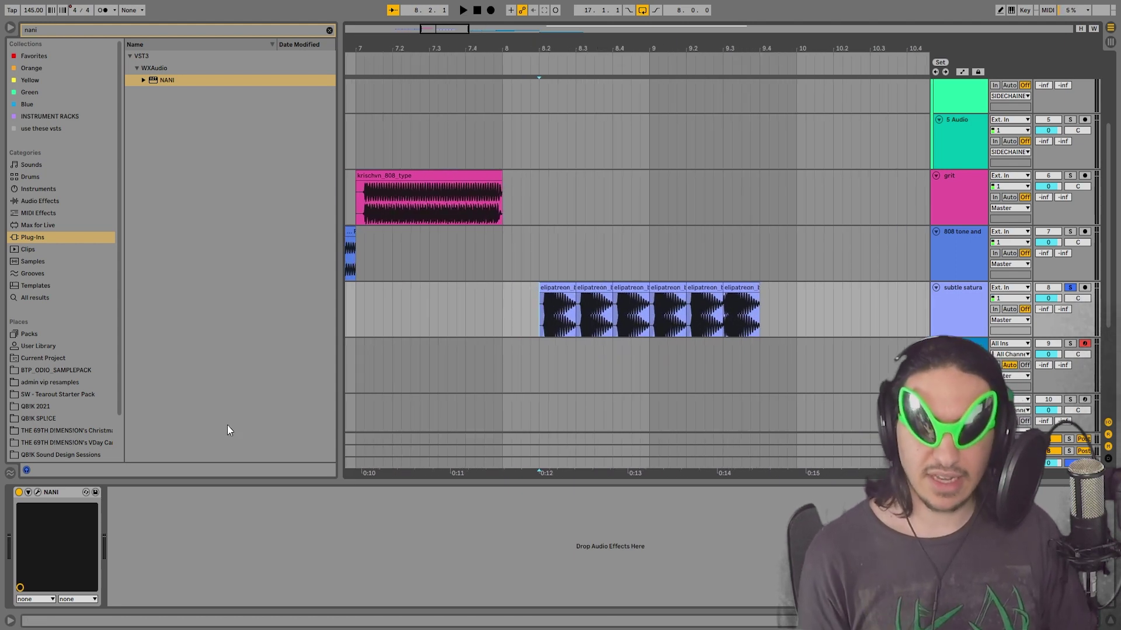
{"action": "scroll", "coordinate": [636, 263], "scroll_direction": "left", "scroll_amount": 3}
{"action": "key", "text": "space"}
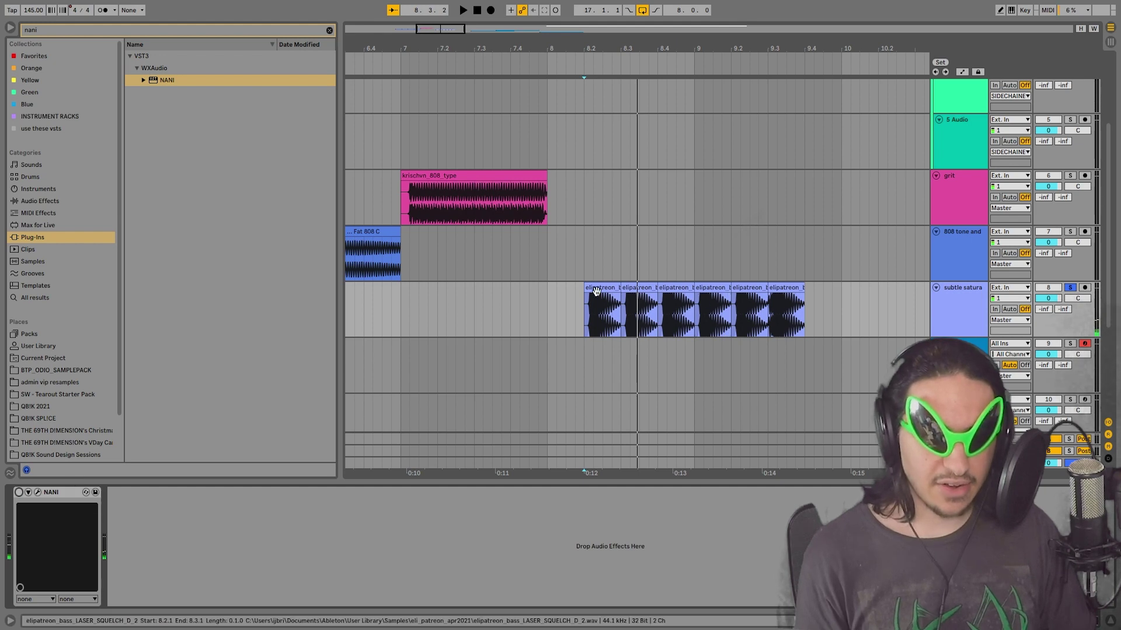
{"action": "key", "text": "space"}
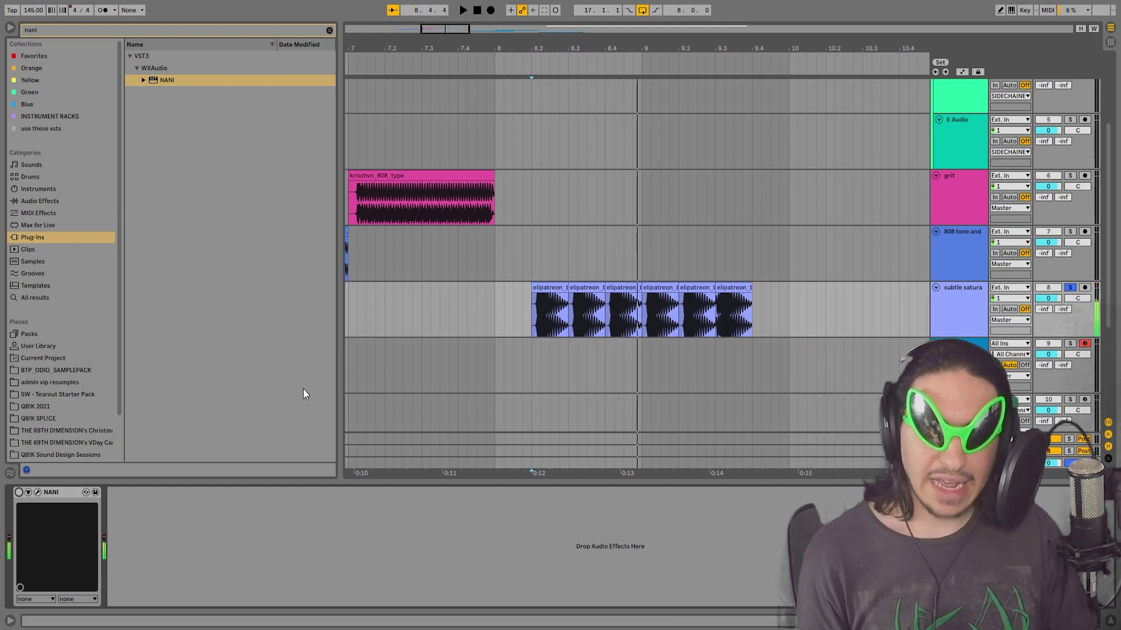
Open the subtle saturation track's NANI window and compare the bass clips with NANI switched off and on, leaving it on
{"action": "left_click", "coordinate": [19, 492]}
{"action": "left_click", "coordinate": [38, 492]}
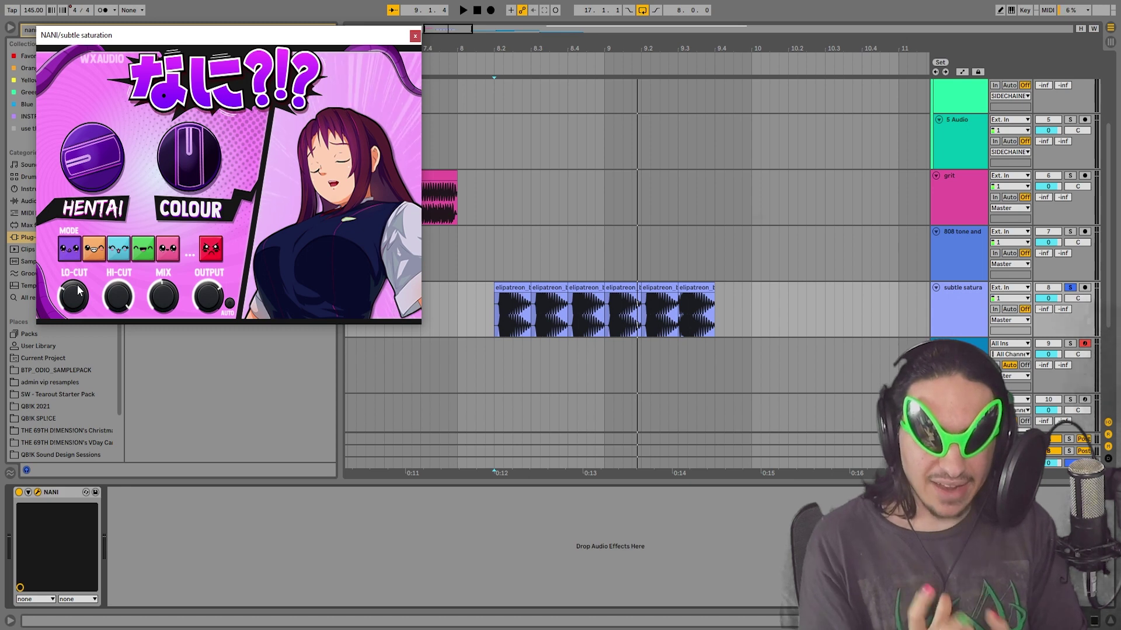
{"action": "left_click", "coordinate": [516, 288]}
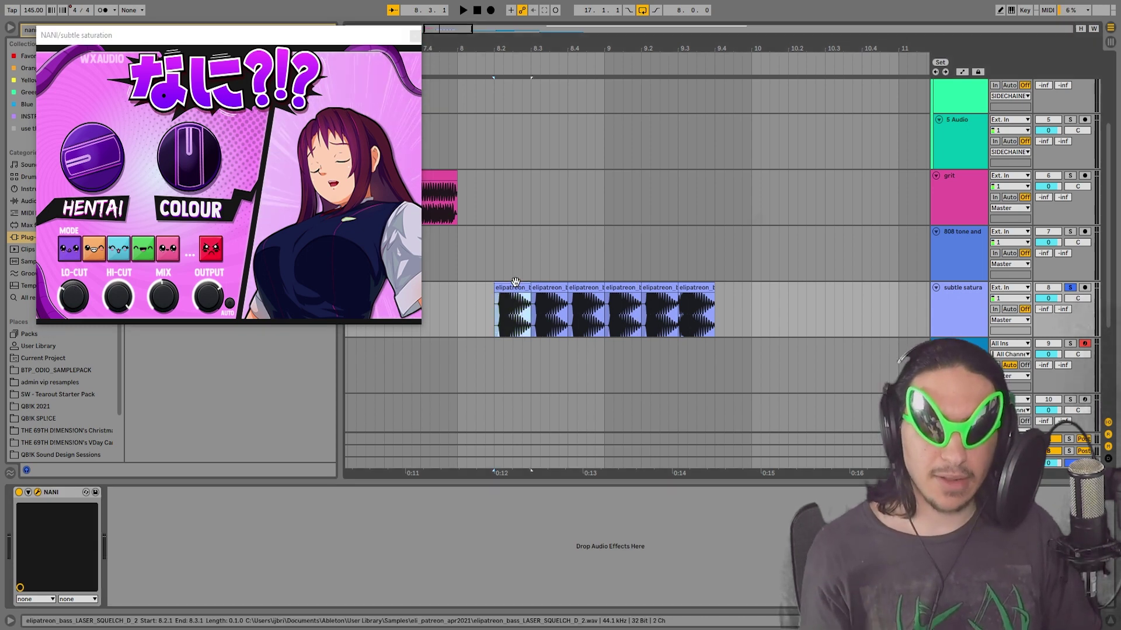
{"action": "left_click", "coordinate": [19, 493]}
{"action": "key", "text": "space"}
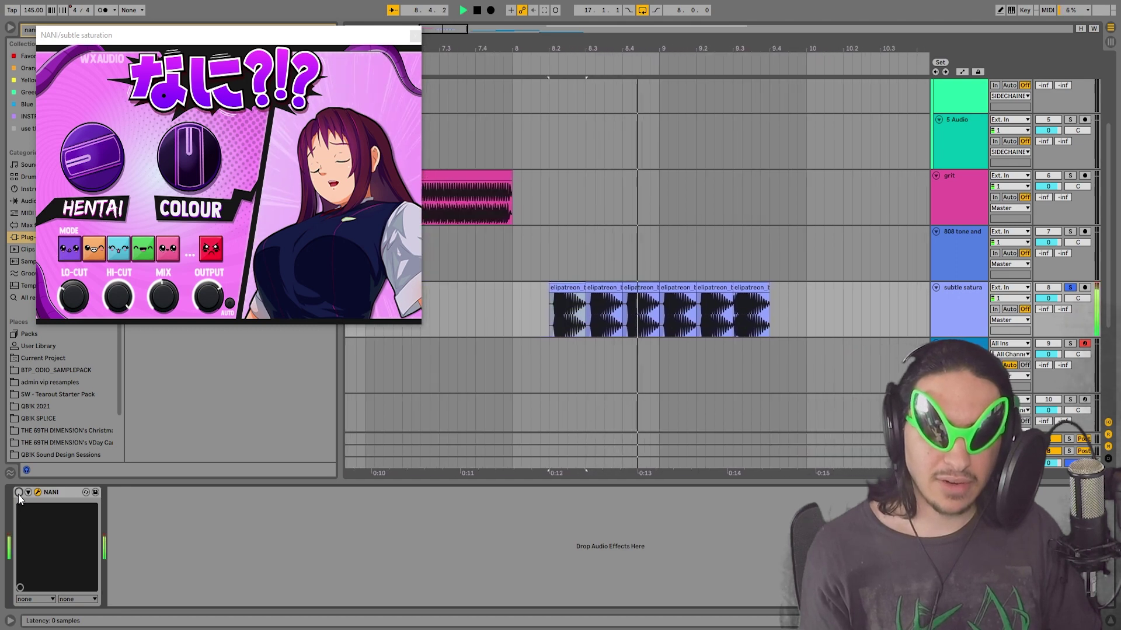
{"action": "left_click", "coordinate": [19, 493]}
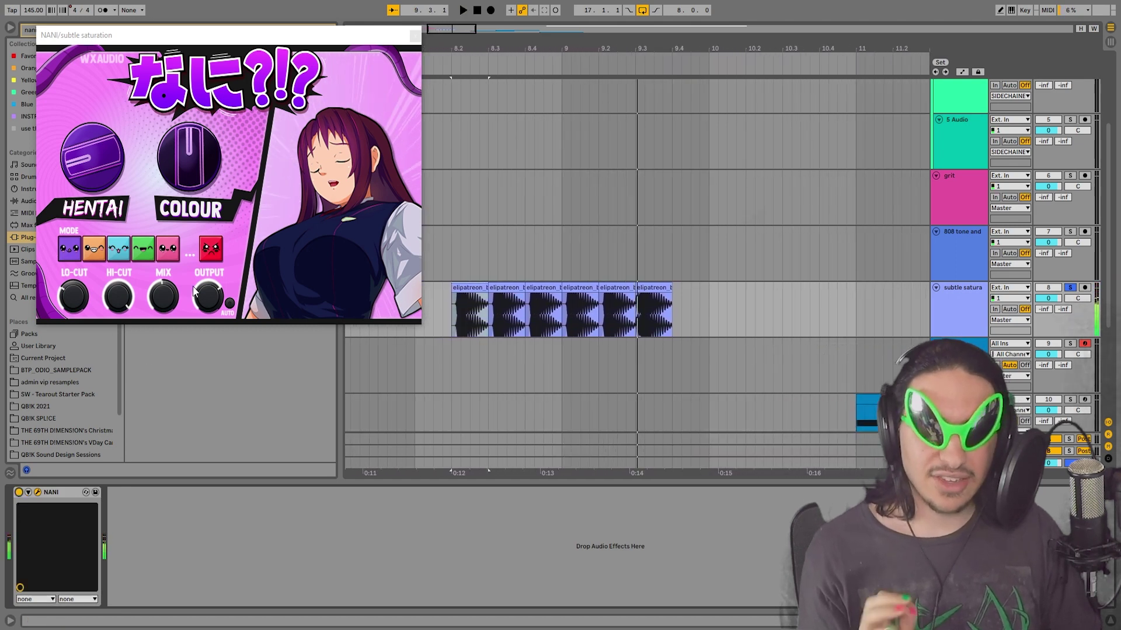
Reopen the subtle saturation track's NANI window to review its knob settings, and close it again
{"action": "left_click", "coordinate": [415, 36]}
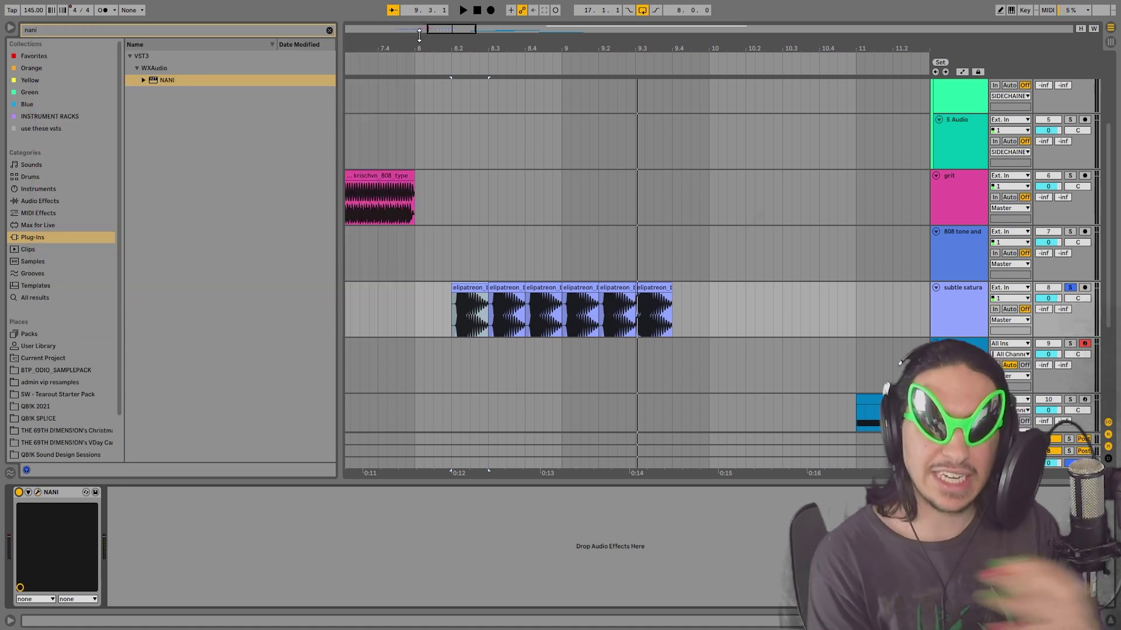
{"action": "left_click", "coordinate": [40, 493]}
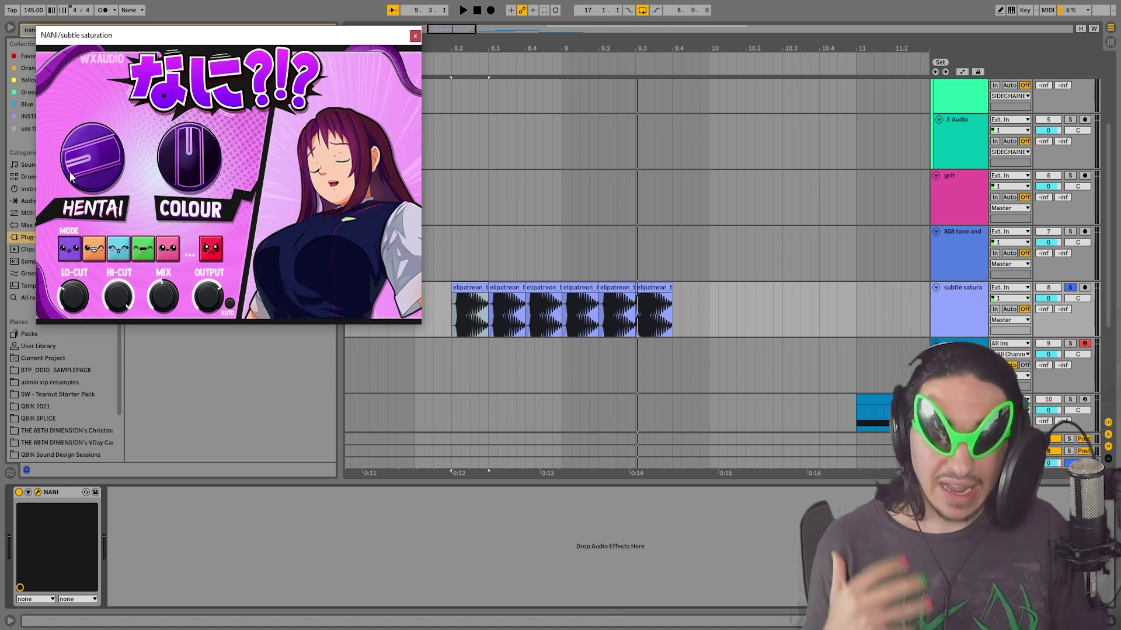
{"action": "left_click", "coordinate": [415, 36]}
Move the midi clip that starts in bar 16 up from track 12 to track 11
{"action": "scroll", "coordinate": [699, 285], "scroll_direction": "down", "scroll_amount": 3}
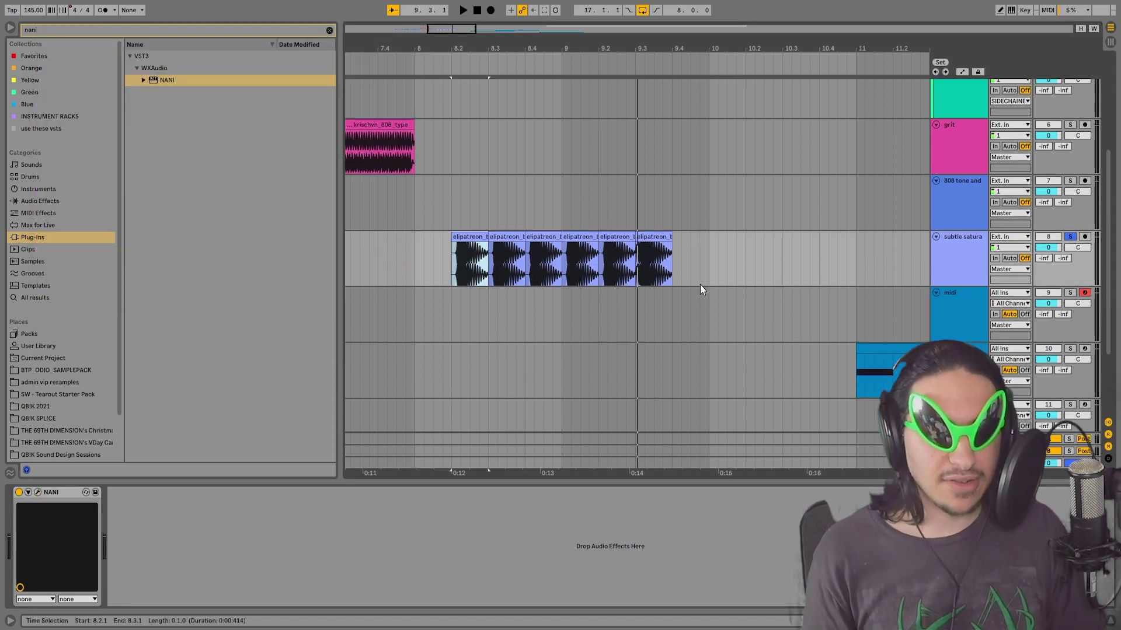
{"action": "scroll", "coordinate": [694, 234], "scroll_direction": "down", "scroll_amount": 5}
{"action": "scroll", "coordinate": [793, 264], "scroll_direction": "down", "scroll_amount": 2}
{"action": "scroll", "coordinate": [592, 177], "scroll_direction": "down", "scroll_amount": 3}
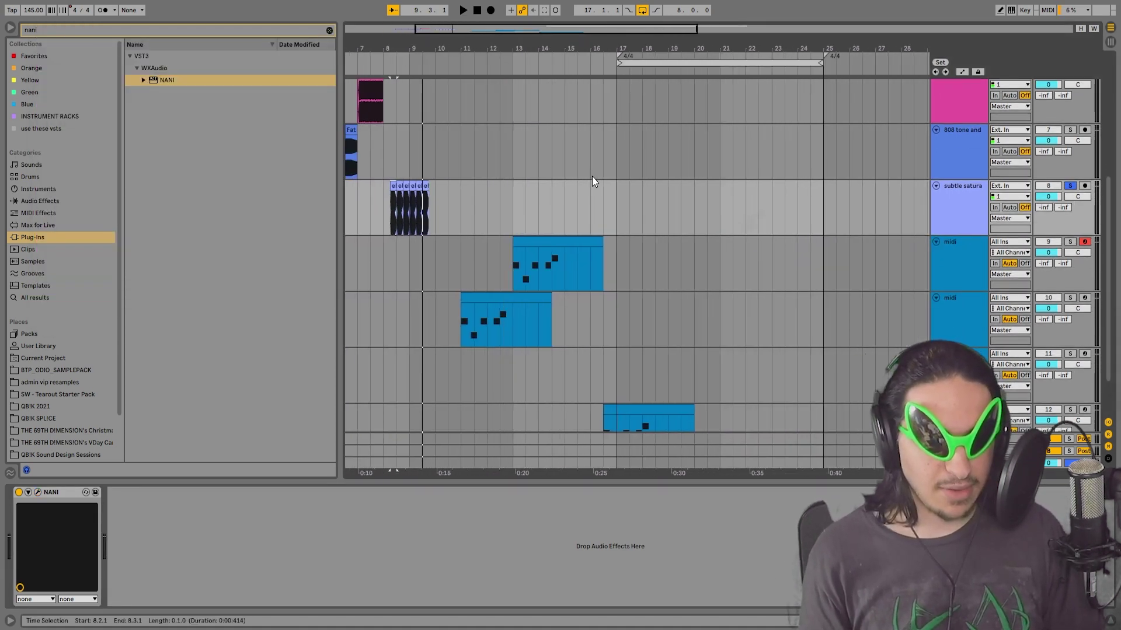
{"action": "scroll", "coordinate": [630, 275], "scroll_direction": "down", "scroll_amount": 1}
{"action": "left_click_drag", "start_coordinate": [636, 361], "coordinate": [635, 250]}
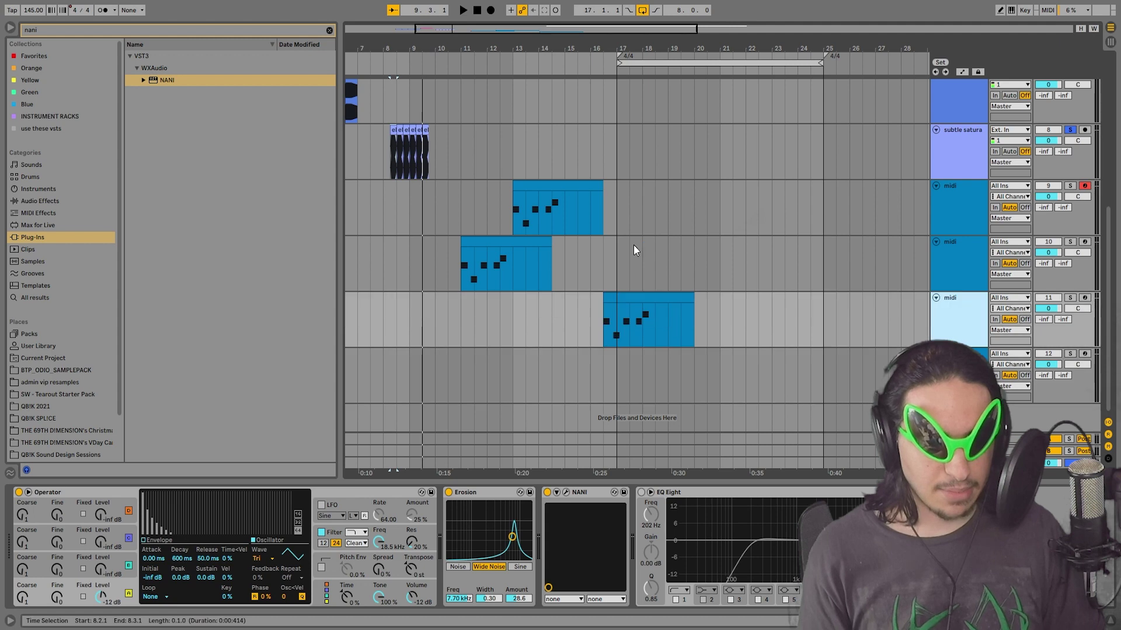
Solo midi track 9 and audition its clip from 13.1.1 with NANI bypassed
{"action": "left_click", "coordinate": [520, 207]}
{"action": "left_click", "coordinate": [1070, 186]}
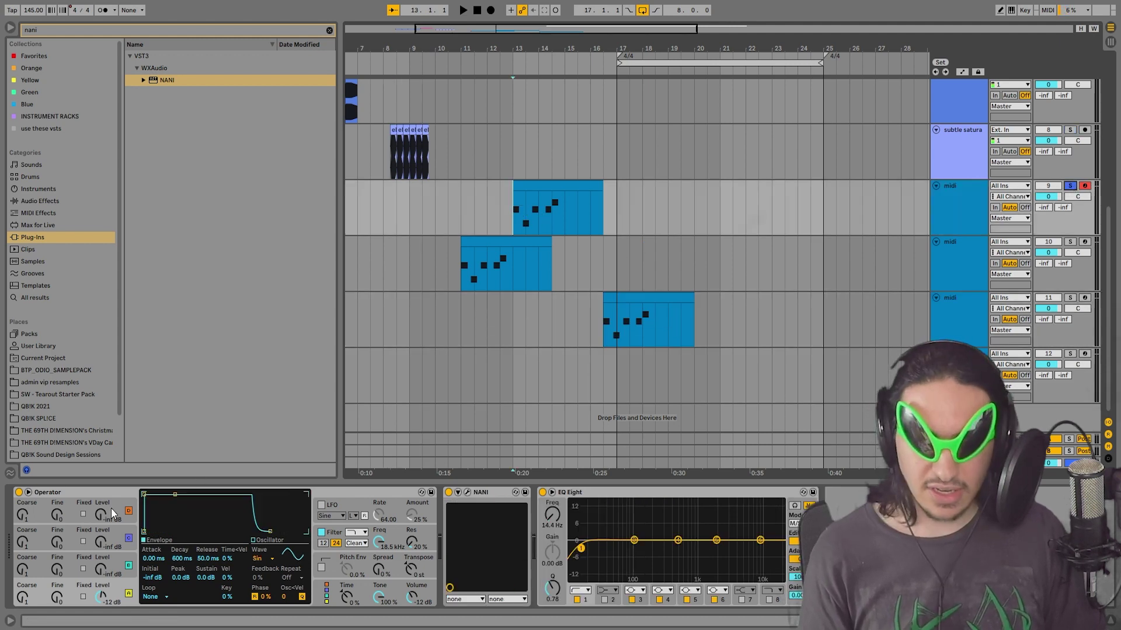
{"action": "left_click", "coordinate": [449, 493]}
{"action": "key", "text": "space"}
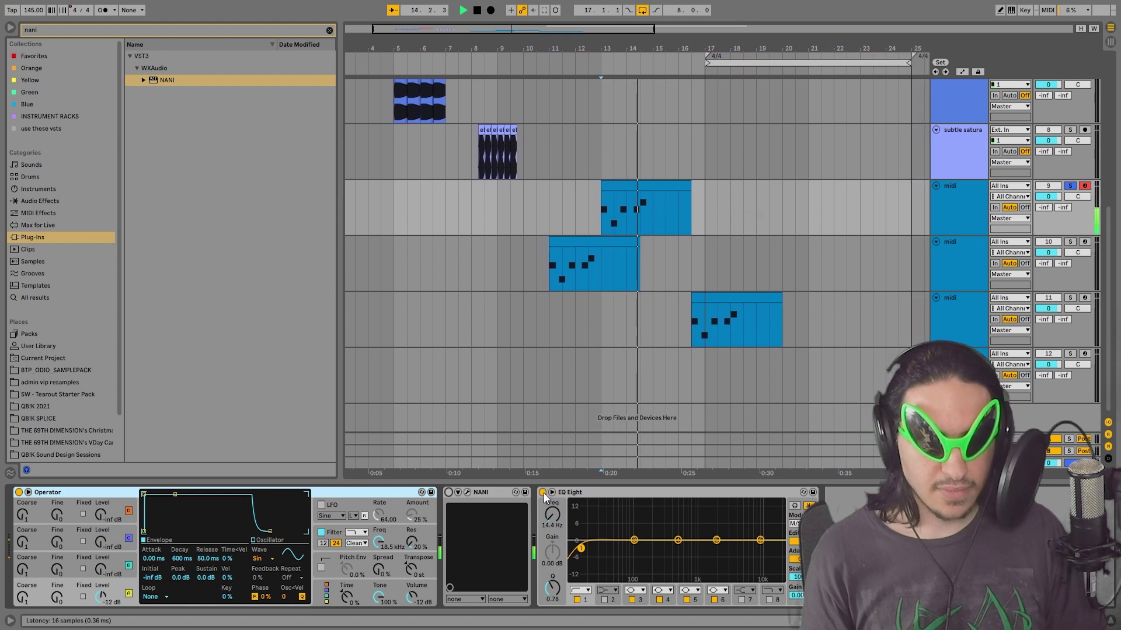
{"action": "key", "text": "space"}
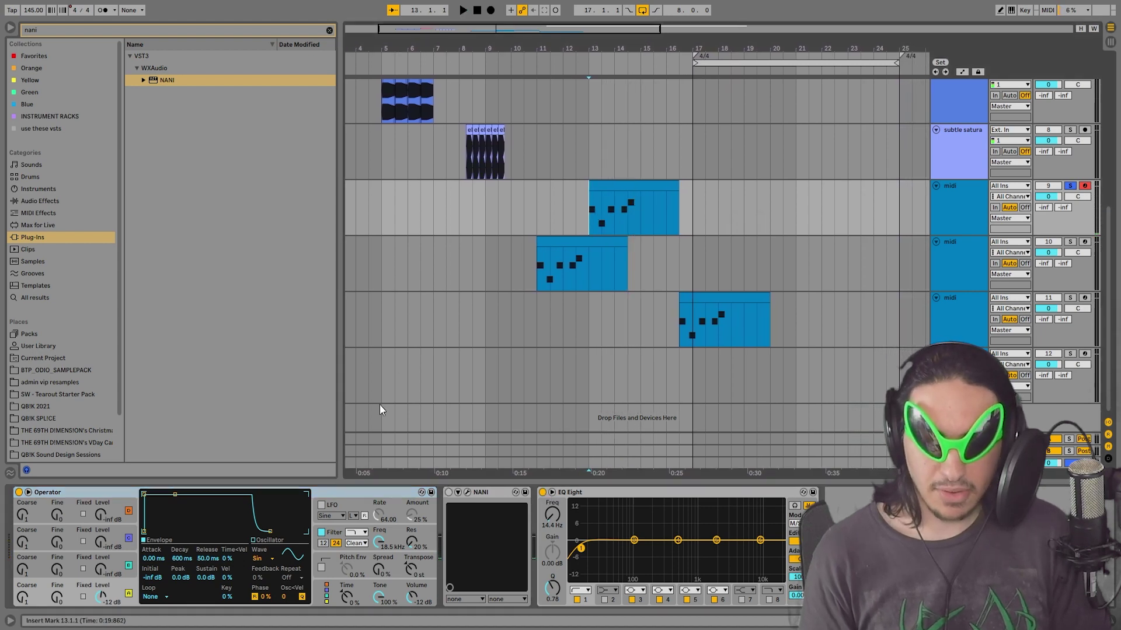
{"action": "key", "text": "space"}
{"action": "scroll", "coordinate": [678, 86], "scroll_direction": "up", "scroll_amount": 5, "text": "ctrl"}
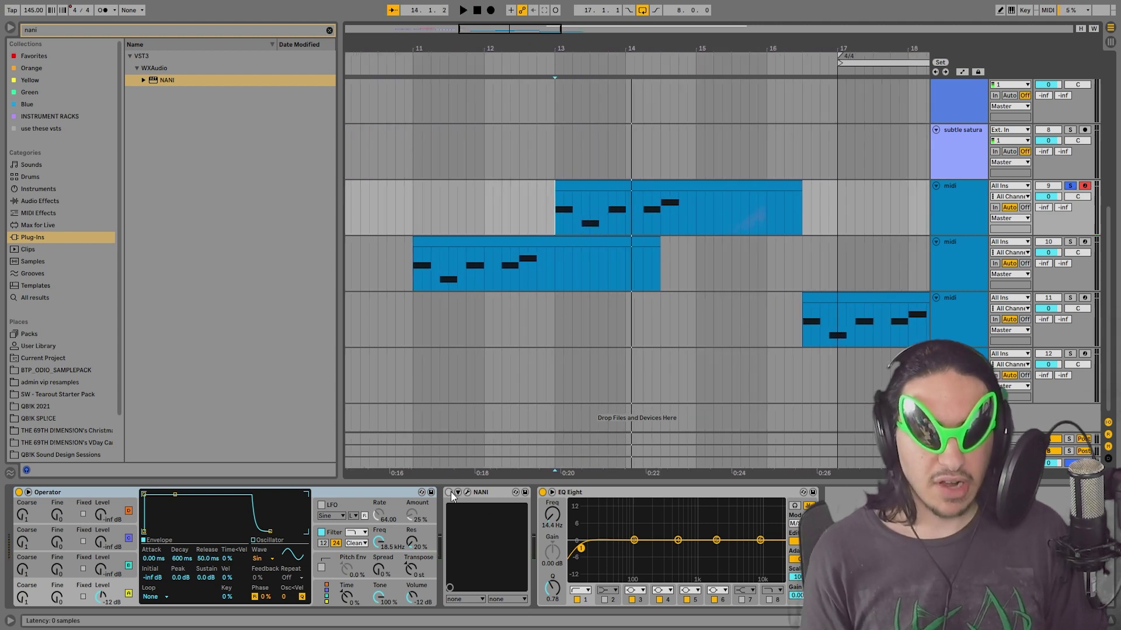
Enable NANI on midi track 9, open its window, and audition the clip from 13.1.1 through it
{"action": "left_click", "coordinate": [449, 492]}
{"action": "key", "text": "space"}
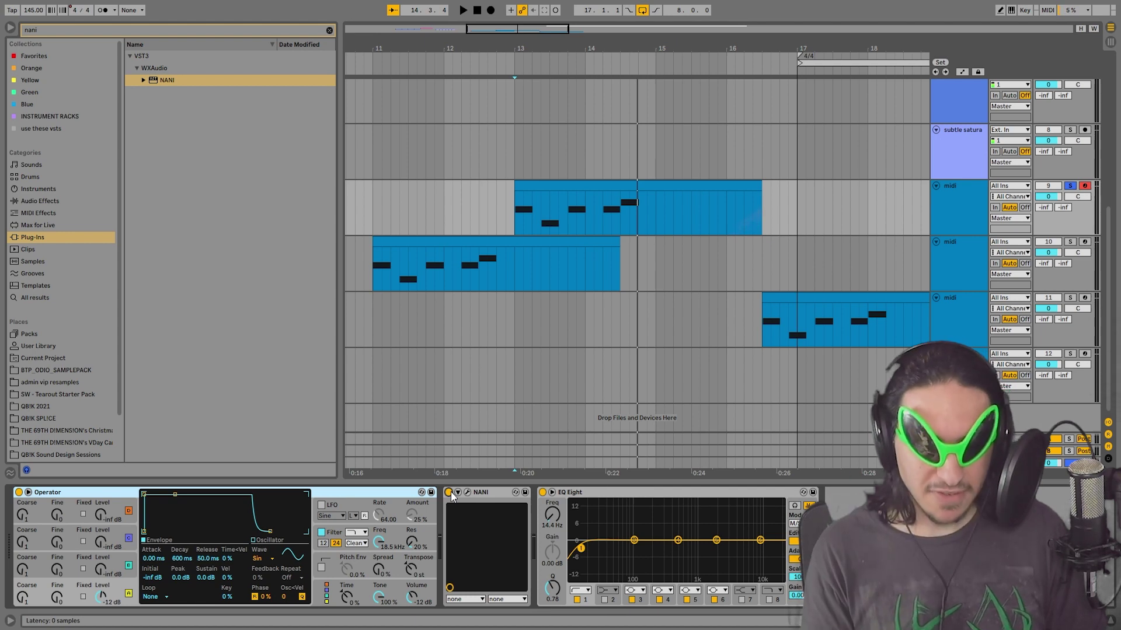
{"action": "left_click", "coordinate": [467, 492]}
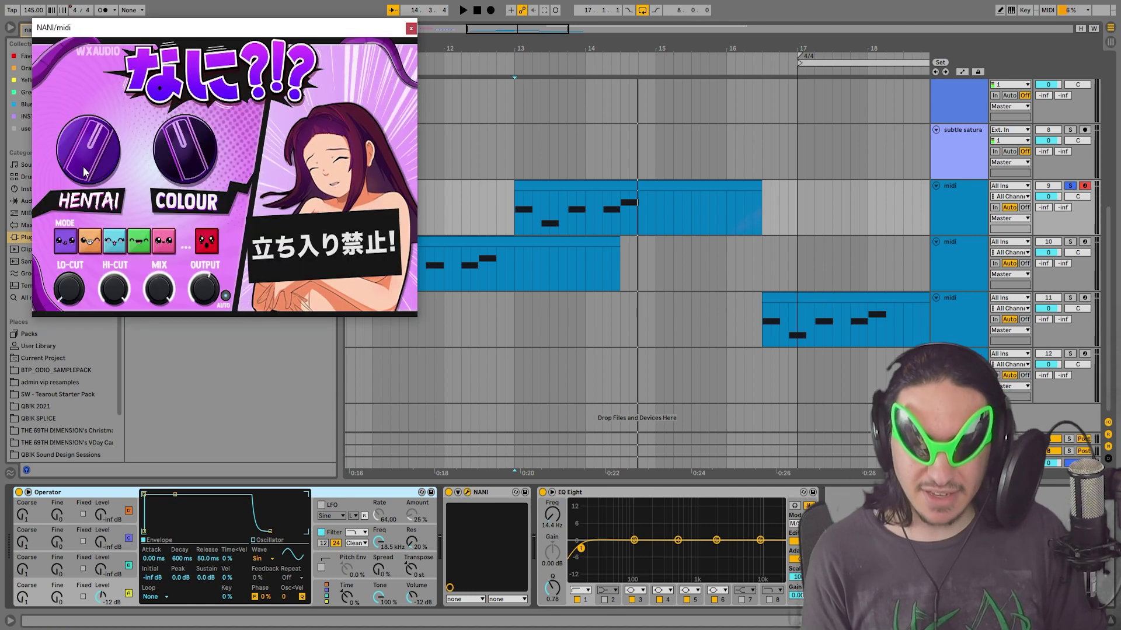
{"action": "key", "text": "space"}
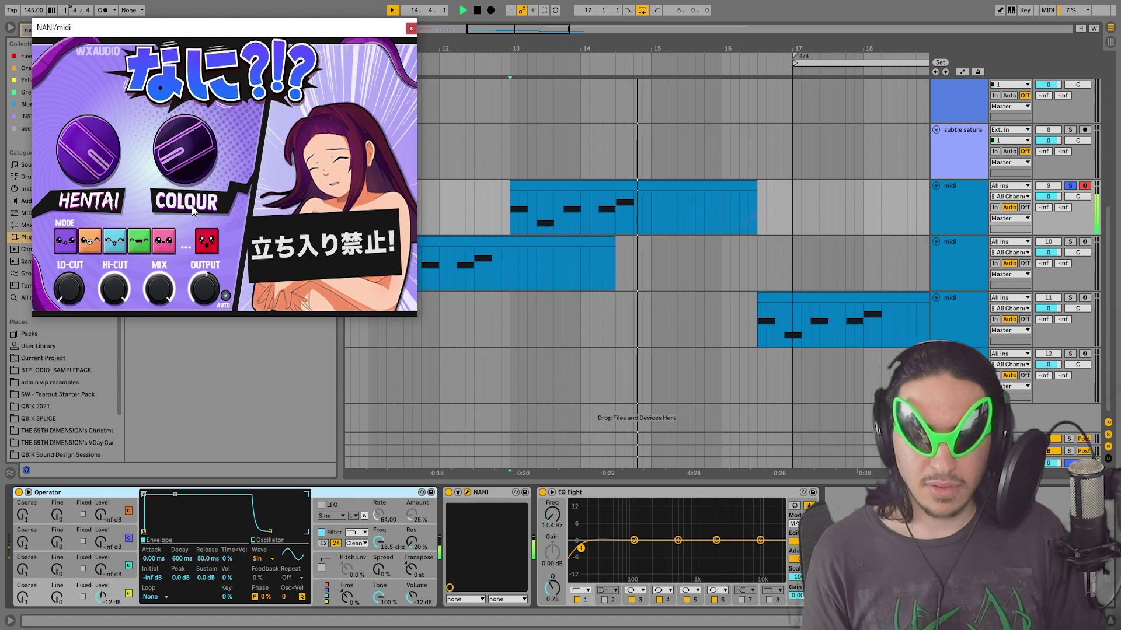
Replay the midi track 9 clip while trying different NANI settings, choosing the purple mode
{"action": "key", "text": "space"}
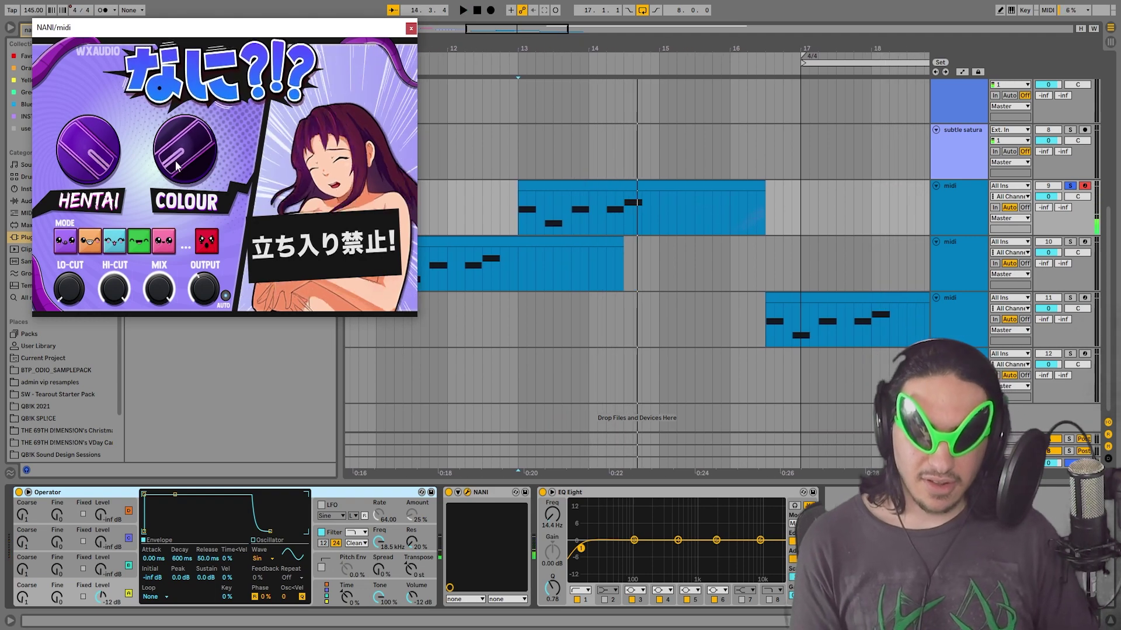
{"action": "key", "text": "space"}
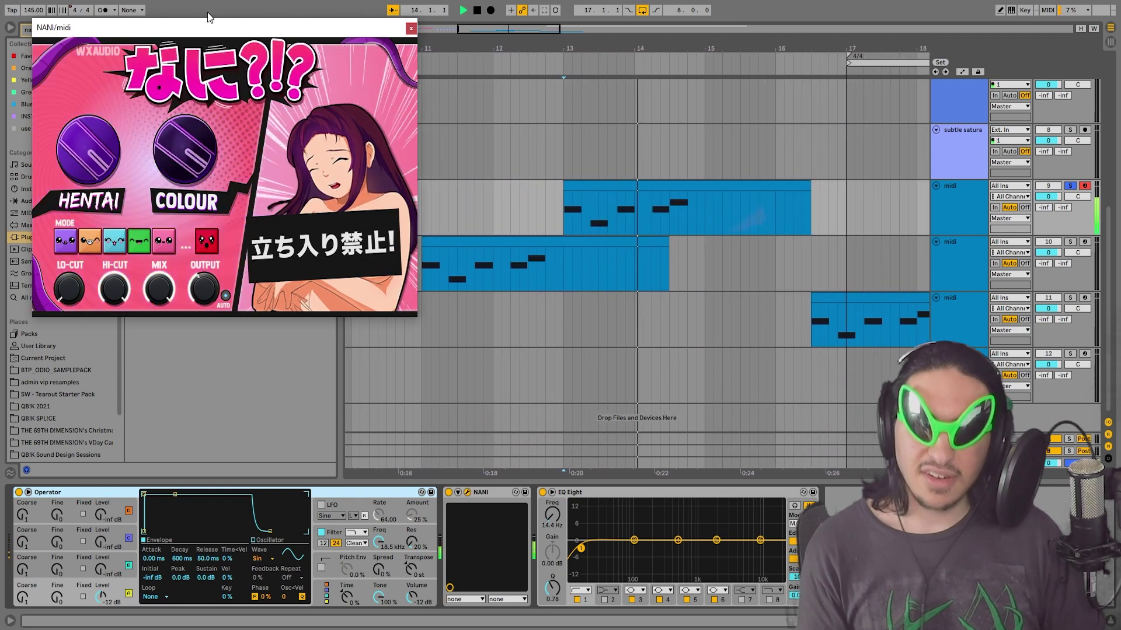
{"action": "left_click", "coordinate": [58, 246]}
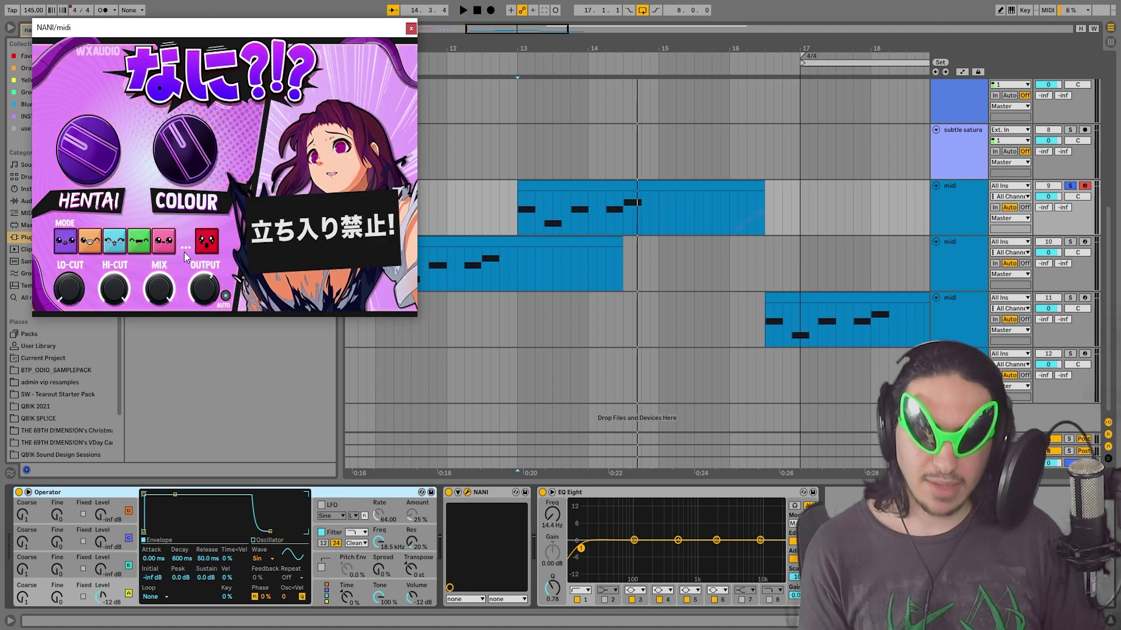
{"action": "key", "text": "space"}
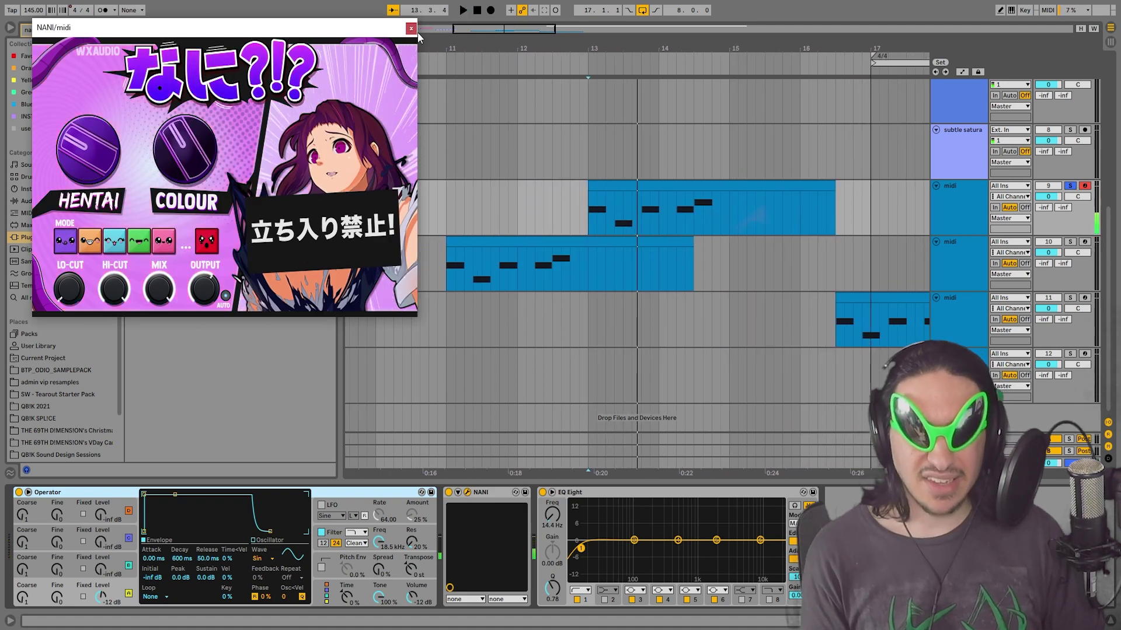
Close the NANI window, solo midi track 10 instead, and audition its clip from 11.1.1 with NANI bypassed
{"action": "left_click", "coordinate": [410, 28]}
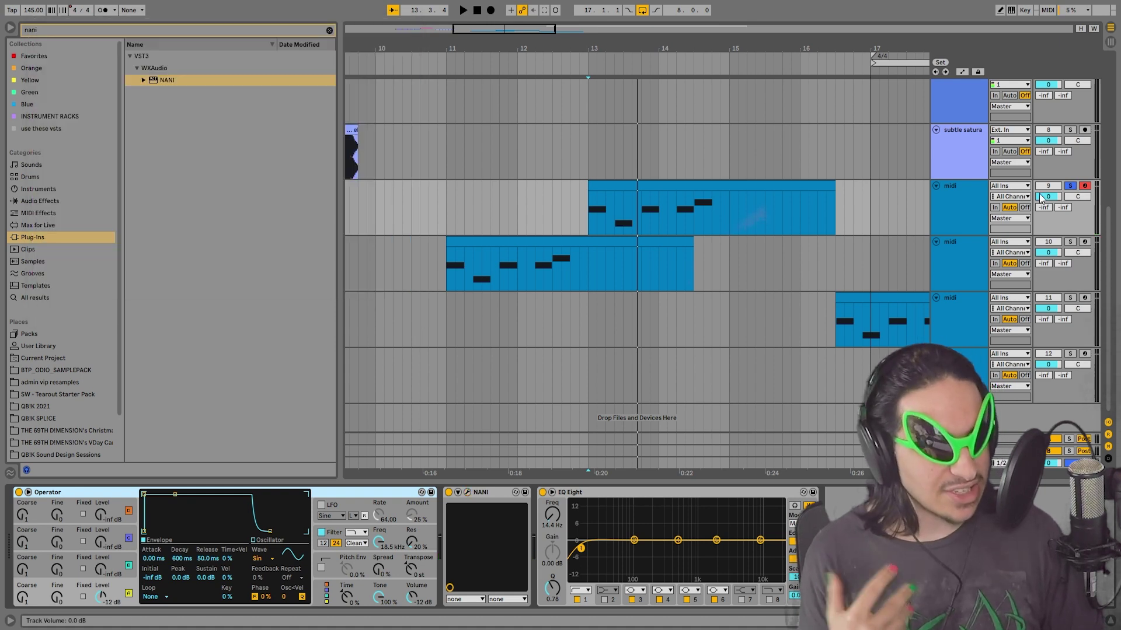
{"action": "left_click", "coordinate": [1069, 186]}
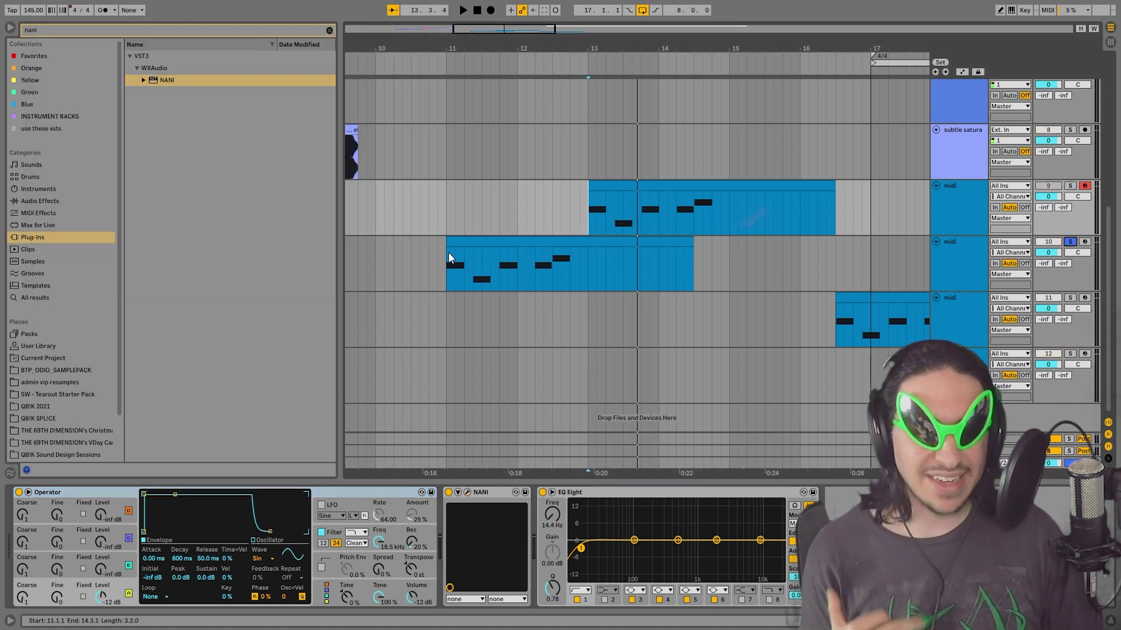
{"action": "left_click", "coordinate": [449, 271]}
{"action": "key", "text": "space"}
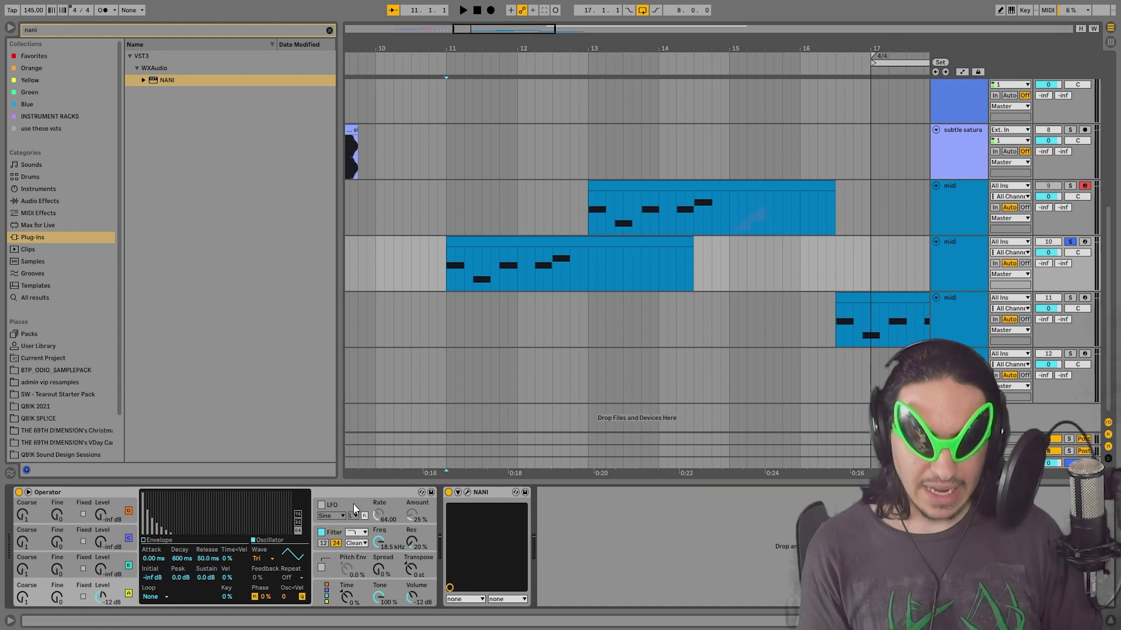
{"action": "key", "text": "space"}
{"action": "left_click", "coordinate": [448, 493]}
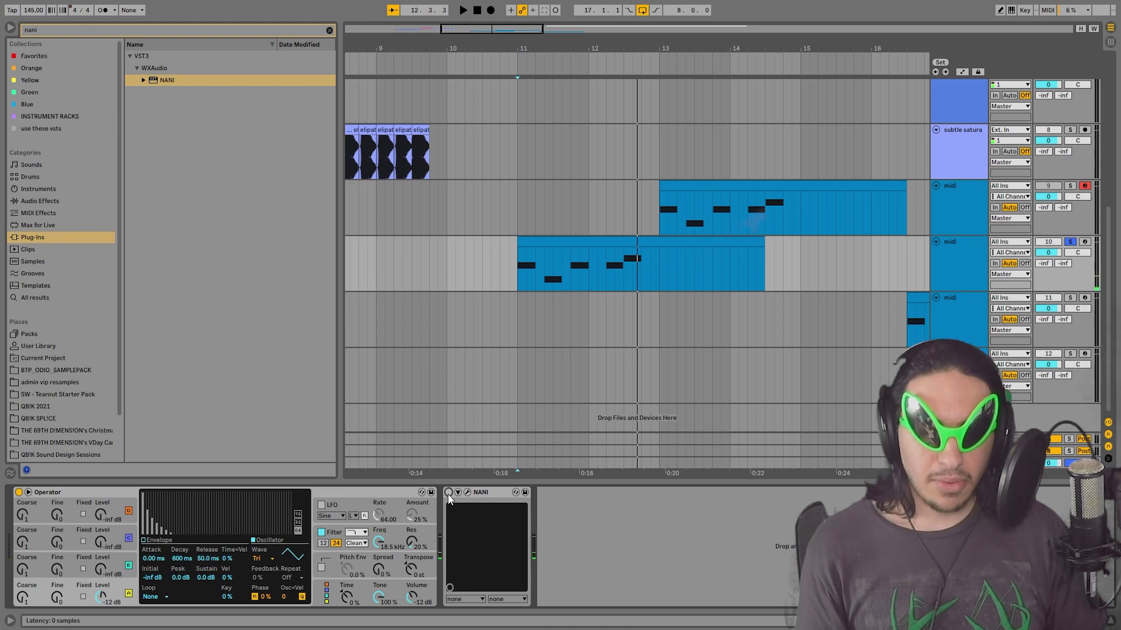
Replay the midi track 10 clip with NANI enabled and open the track's NANI window
{"action": "left_click", "coordinate": [448, 493]}
{"action": "key", "text": "space"}
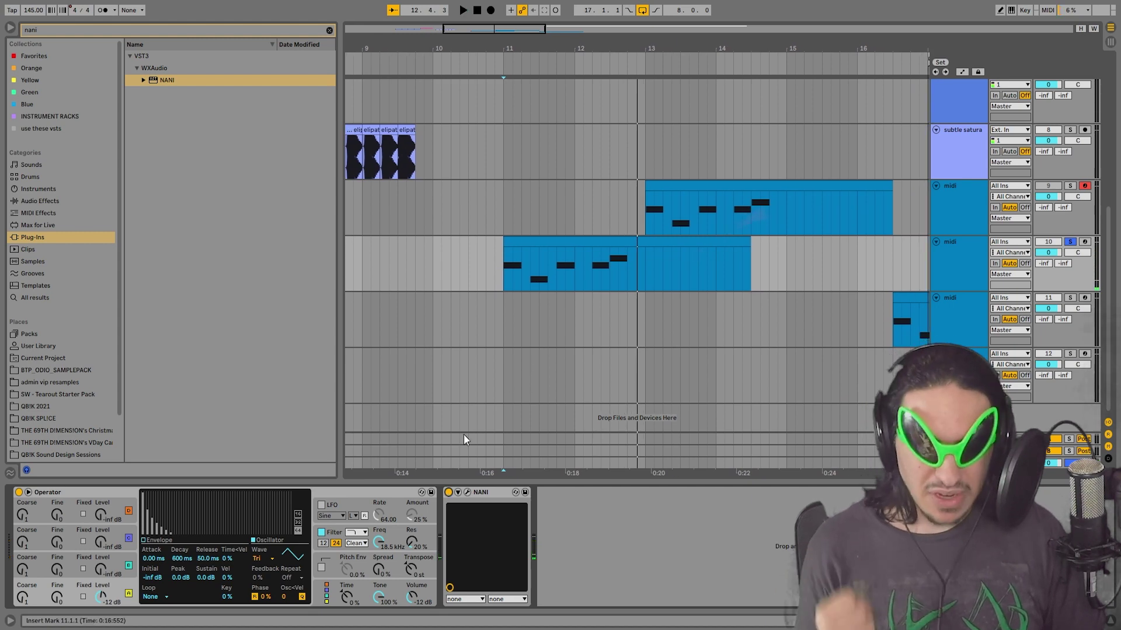
{"action": "left_click", "coordinate": [468, 493]}
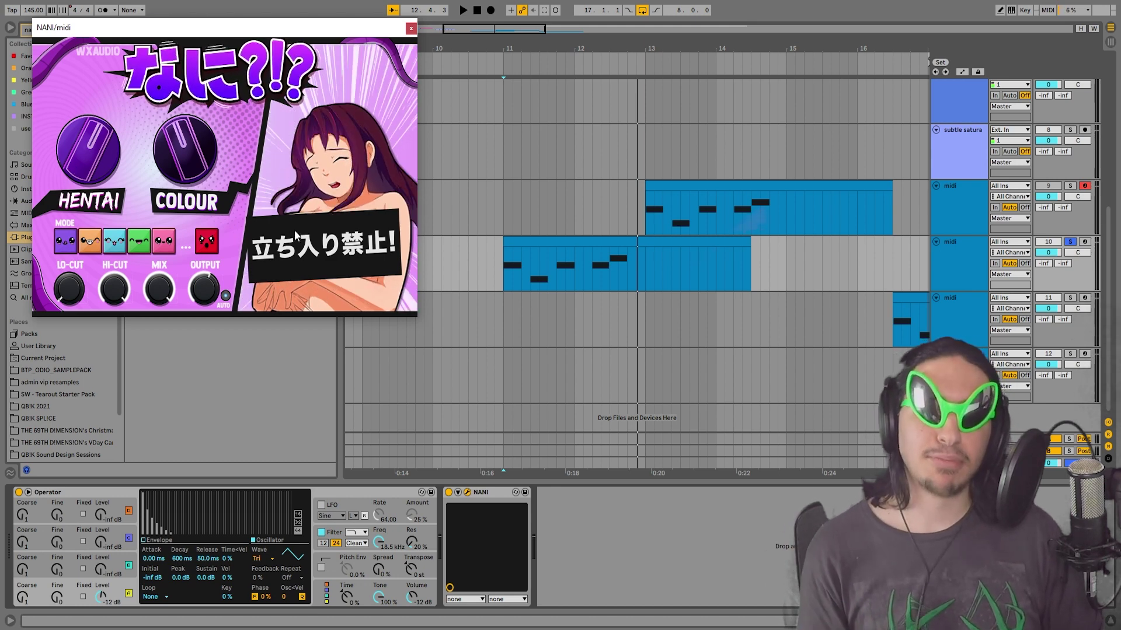
Close the NANI window, solo midi track 11 instead, and audition its clip from 16.3.3 with Erosion and NANI bypassed
{"action": "mouse_move", "coordinate": [409, 47]}
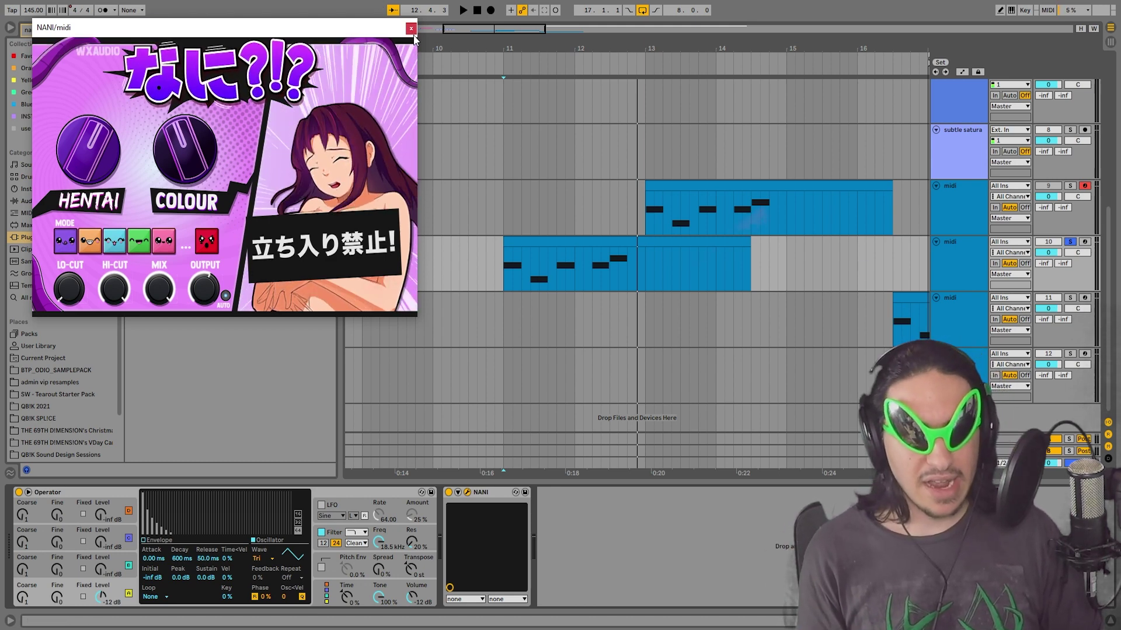
{"action": "left_click", "coordinate": [1070, 298]}
{"action": "left_click_drag", "start_coordinate": [893, 44], "coordinate": [543, 44]}
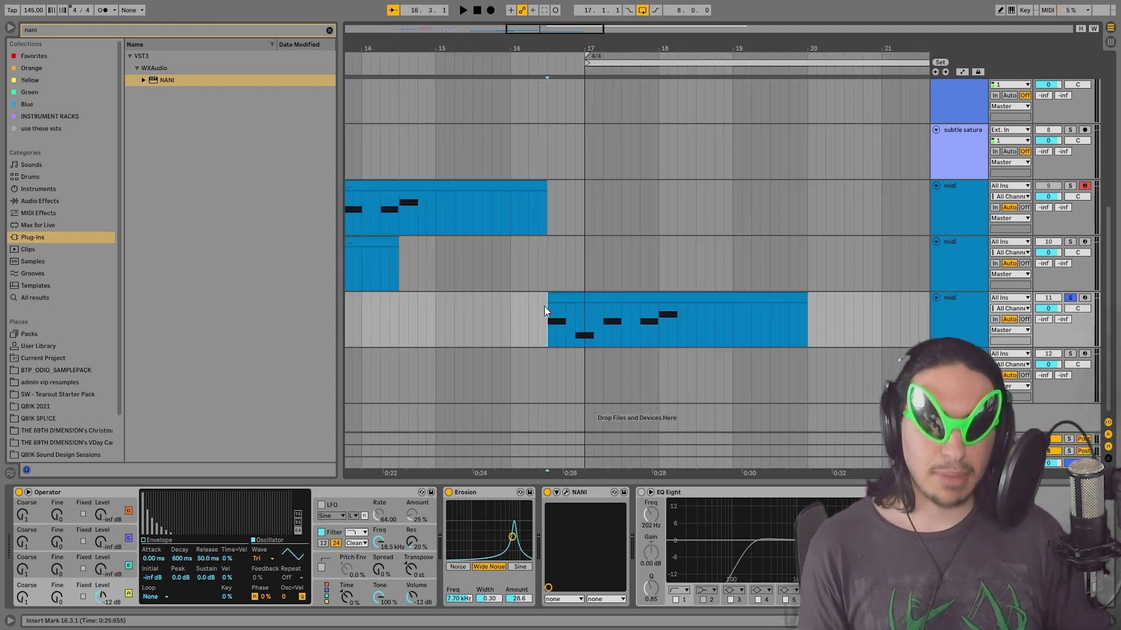
{"action": "left_click", "coordinate": [555, 339]}
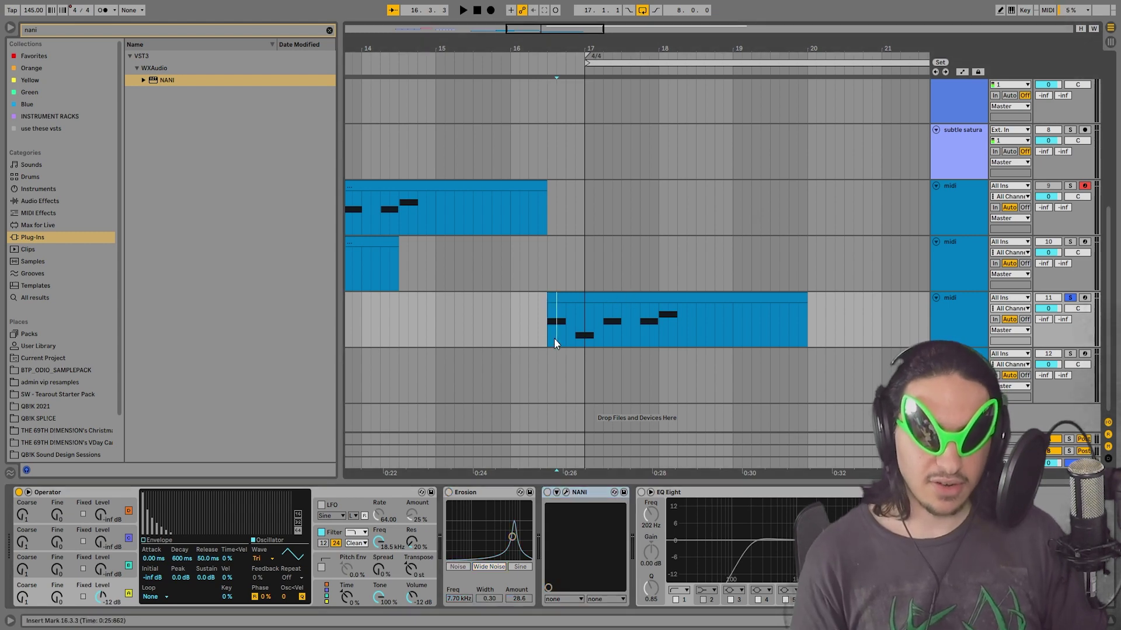
{"action": "key", "text": "space"}
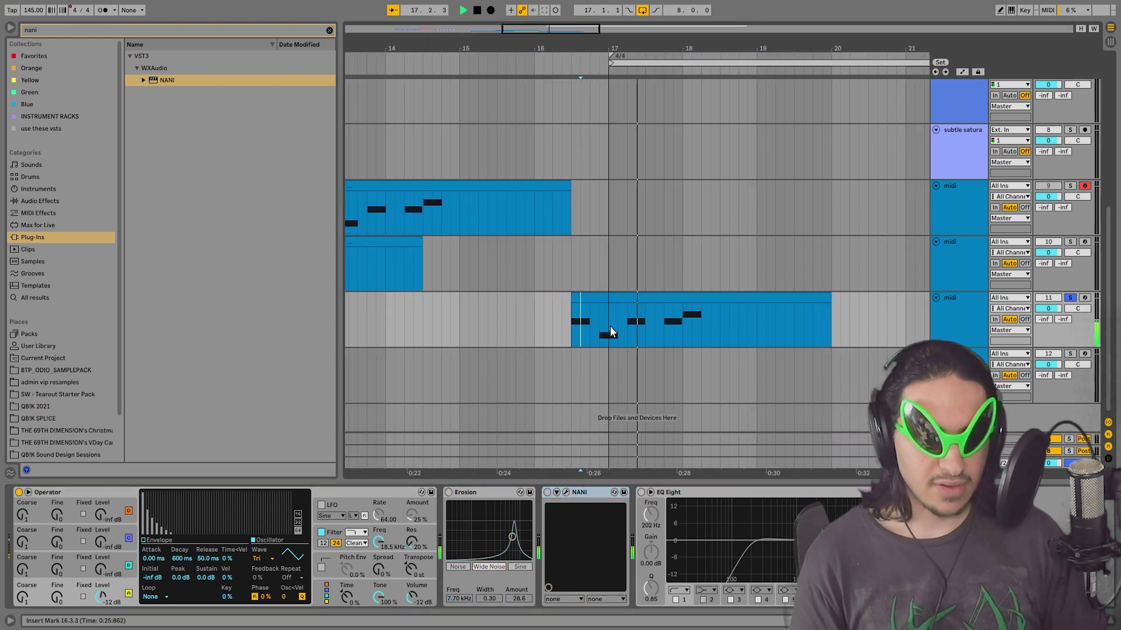
{"action": "key", "text": "space"}
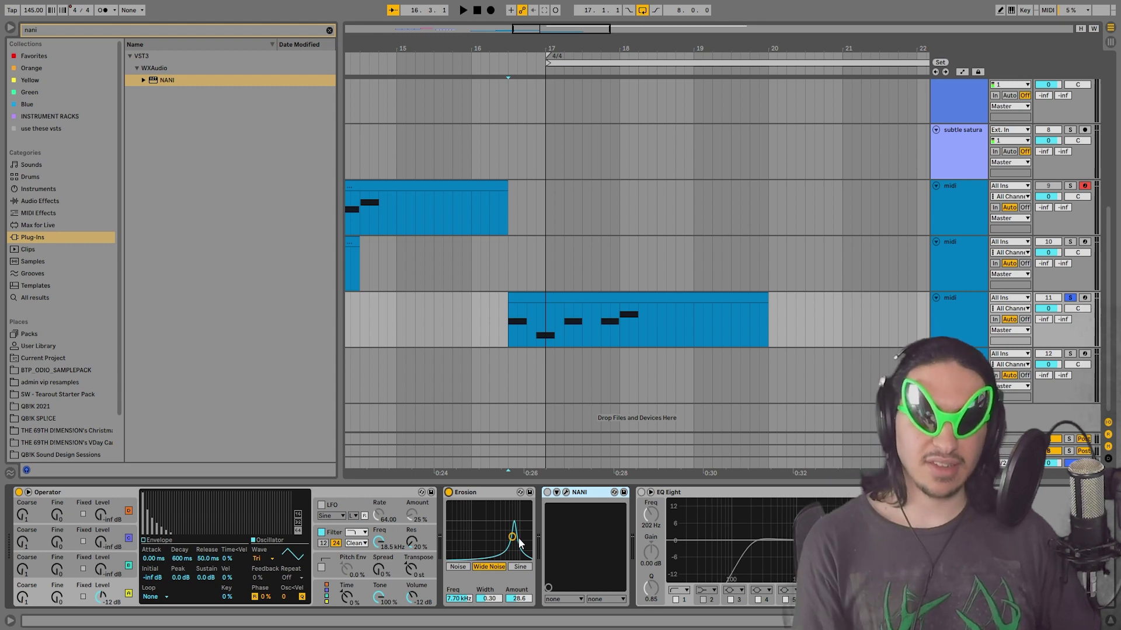
Replay the midi track 11 clip from 16.3.1 with Erosion enabled and NANI still bypassed
{"action": "key", "text": "space"}
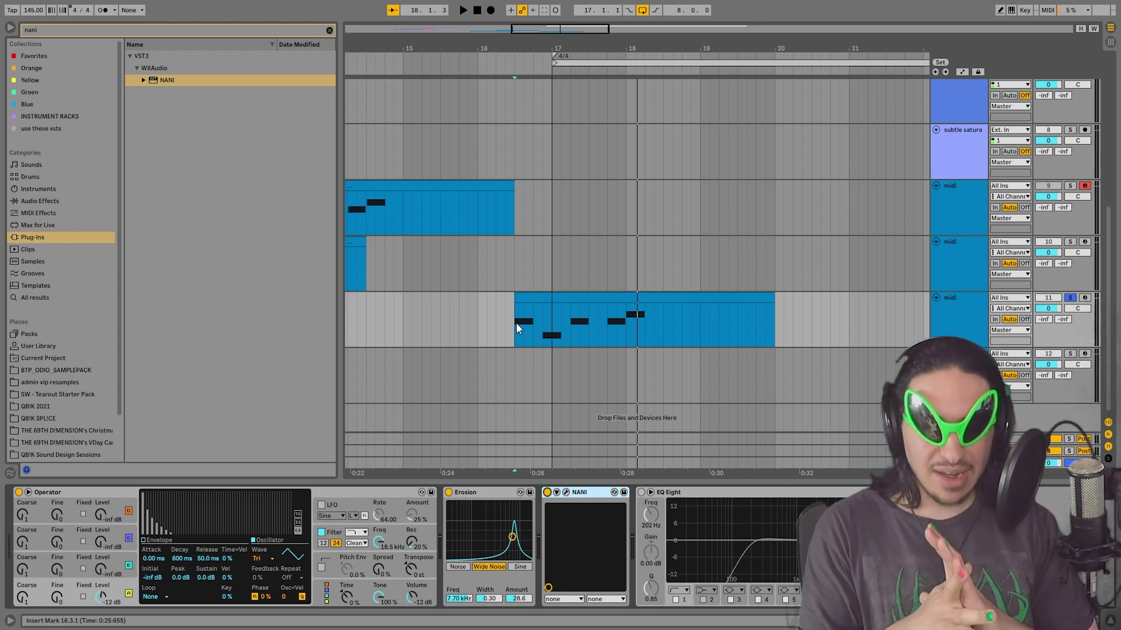
{"action": "key", "text": "space"}
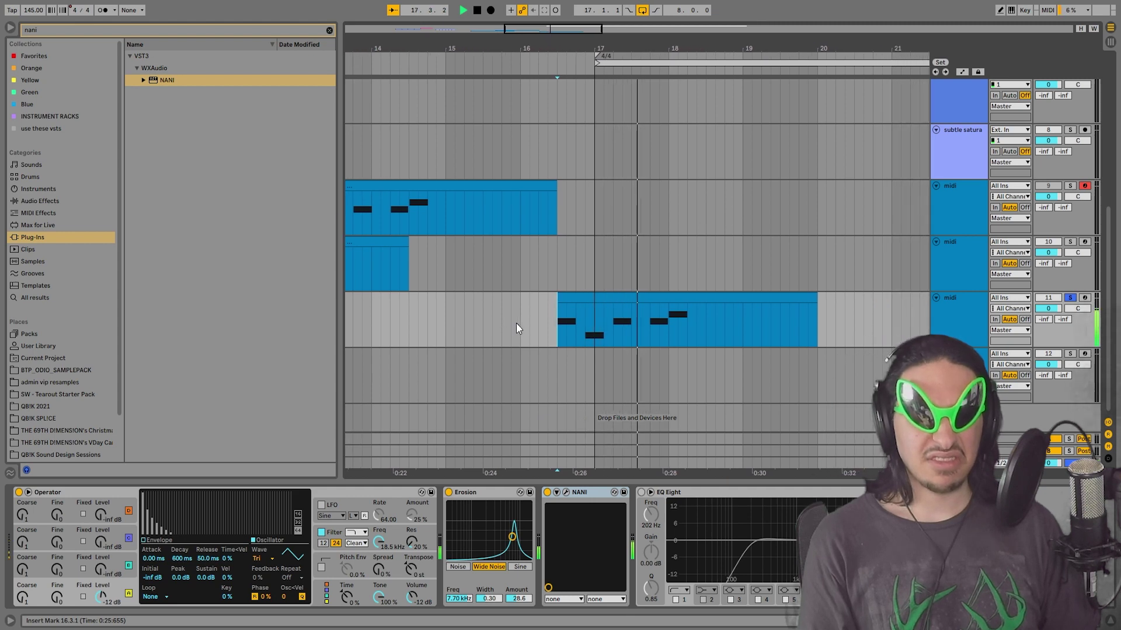
{"action": "key", "text": "space"}
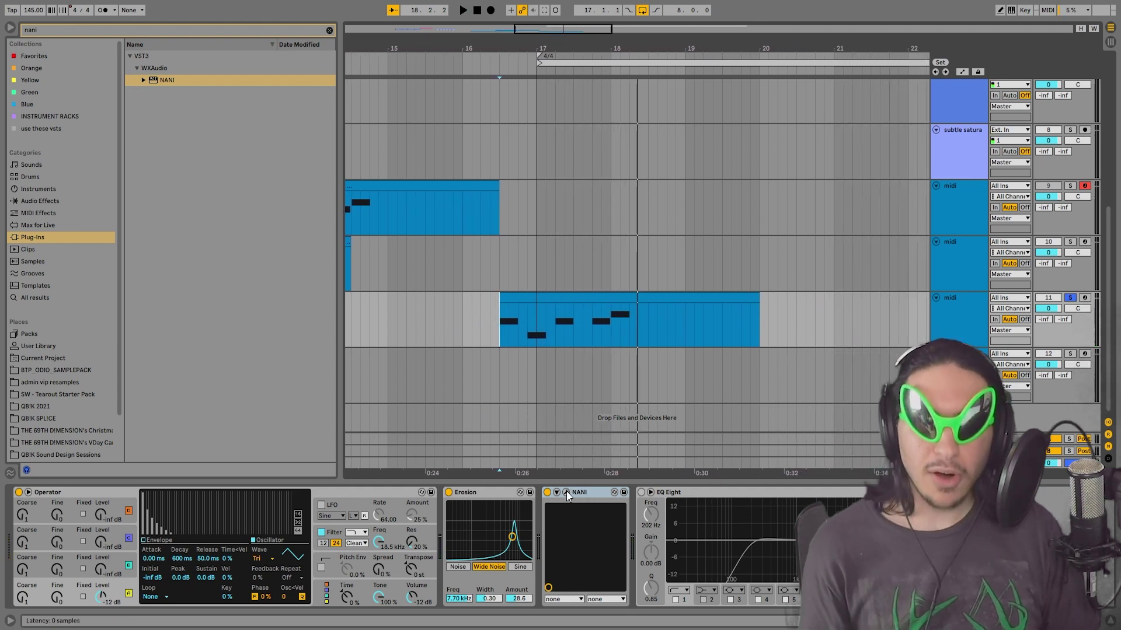
Enable NANI on midi track 11, open its window, and audition the clip from 16.3.1 through it
{"action": "left_click", "coordinate": [566, 494]}
{"action": "left_click", "coordinate": [508, 340]}
{"action": "key", "text": "space"}
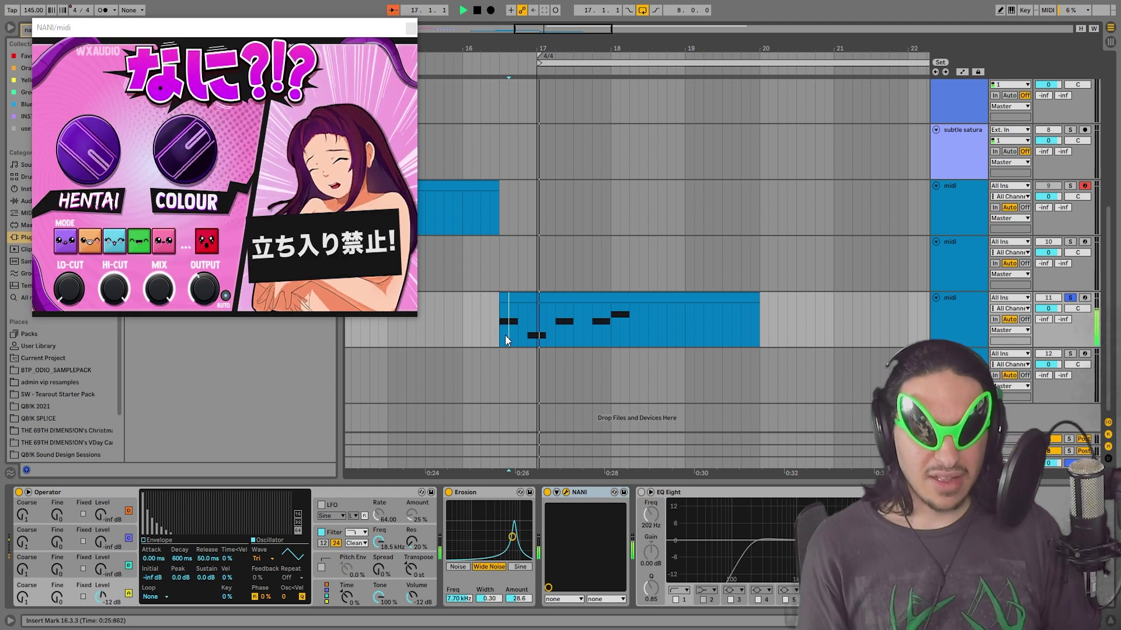
{"action": "left_click", "coordinate": [499, 336]}
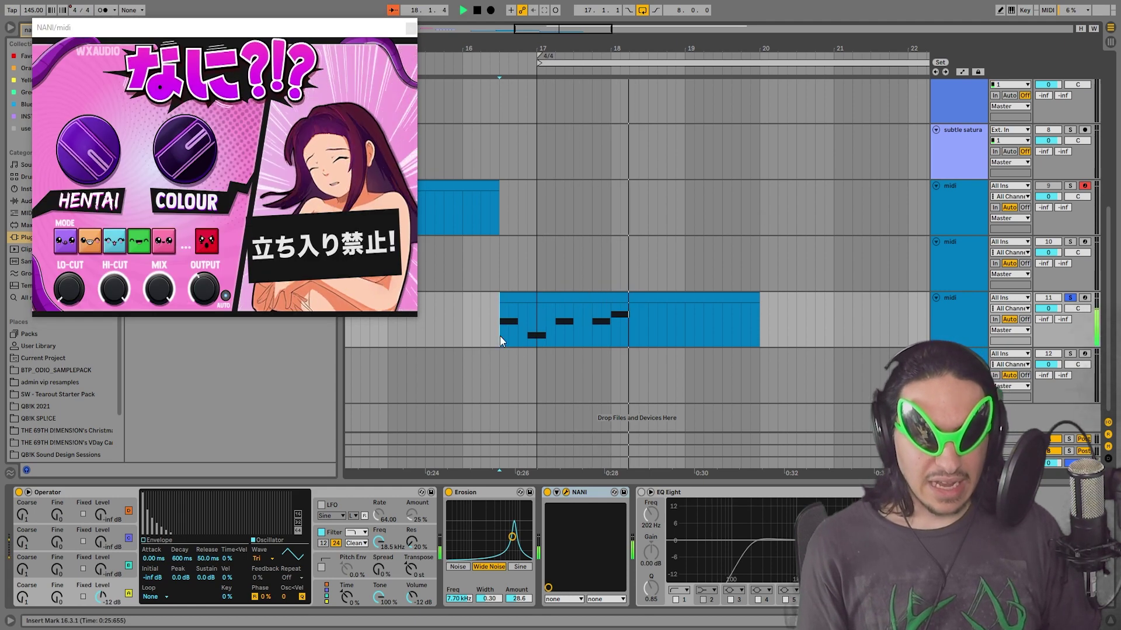
{"action": "key", "text": "space"}
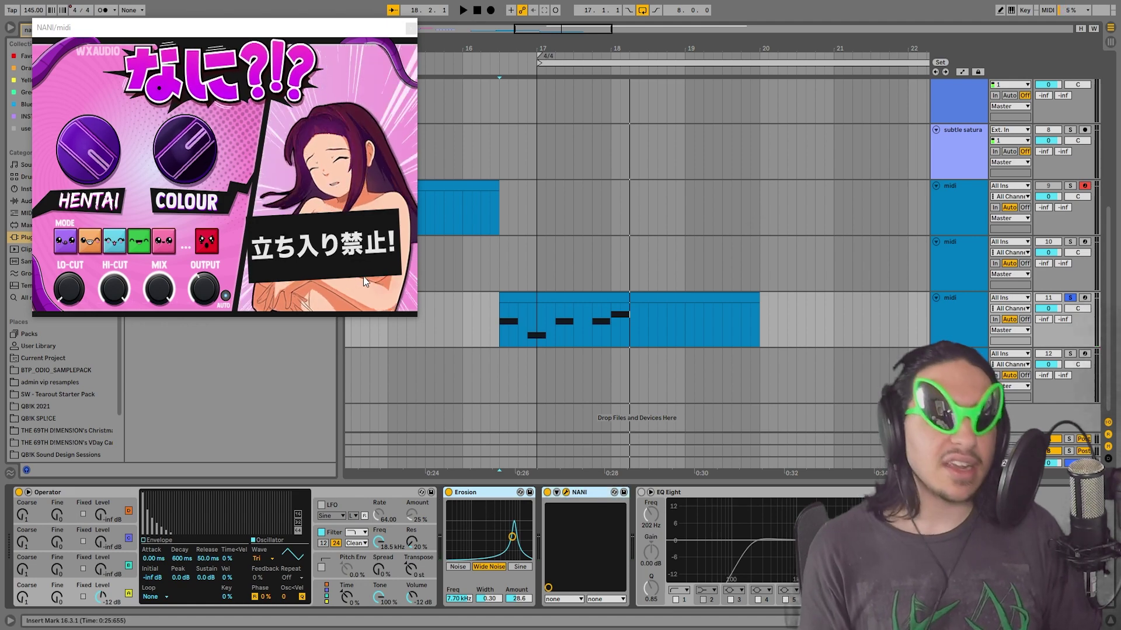
Compare the midi track 11 clip with Erosion and NANI both enabled against both bypassed
{"action": "key", "text": "space"}
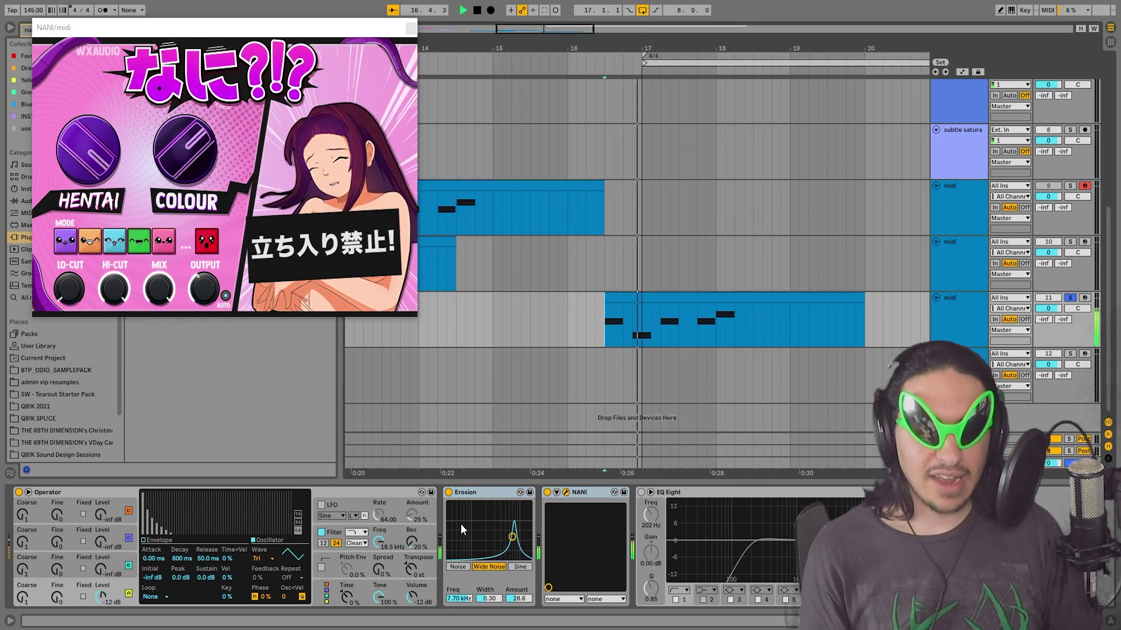
{"action": "key", "text": "space"}
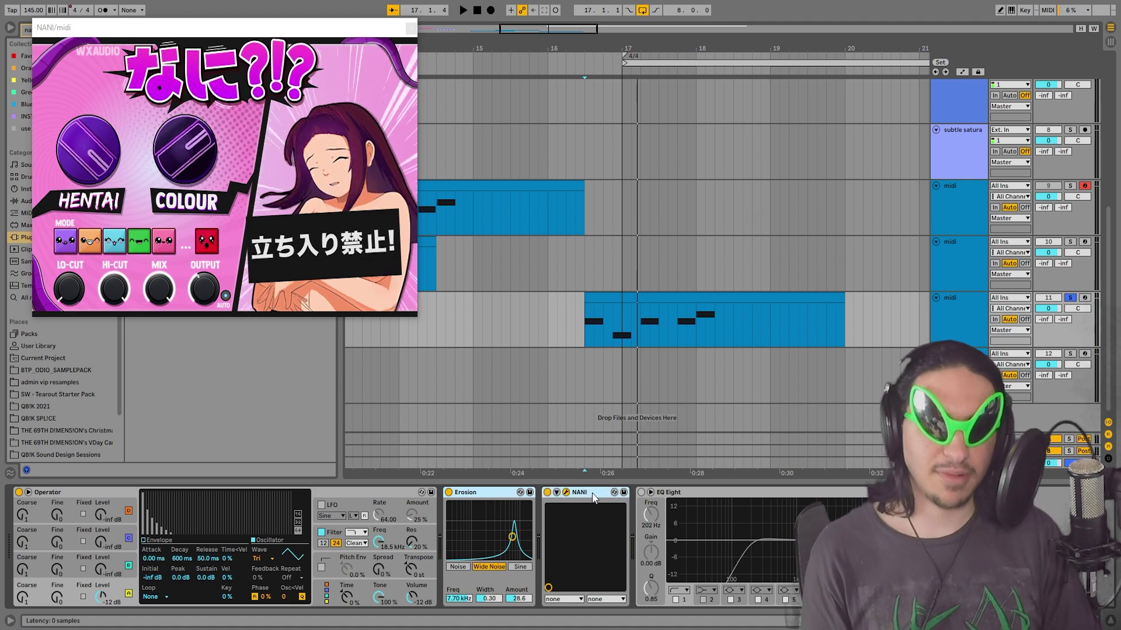
{"action": "key", "text": "space"}
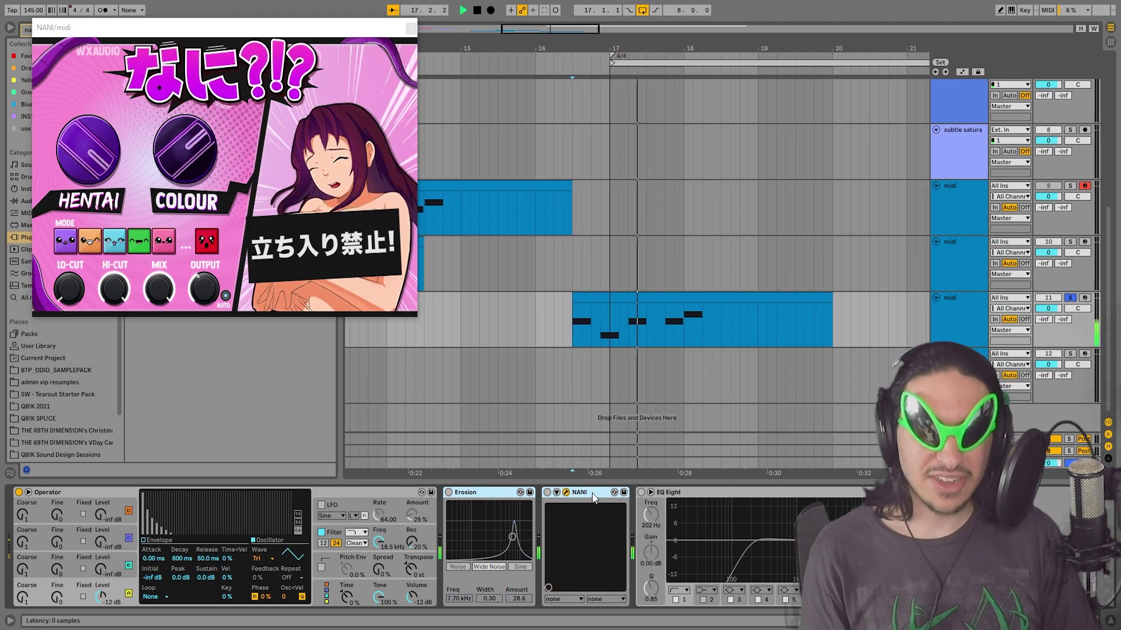
{"action": "key", "text": "space"}
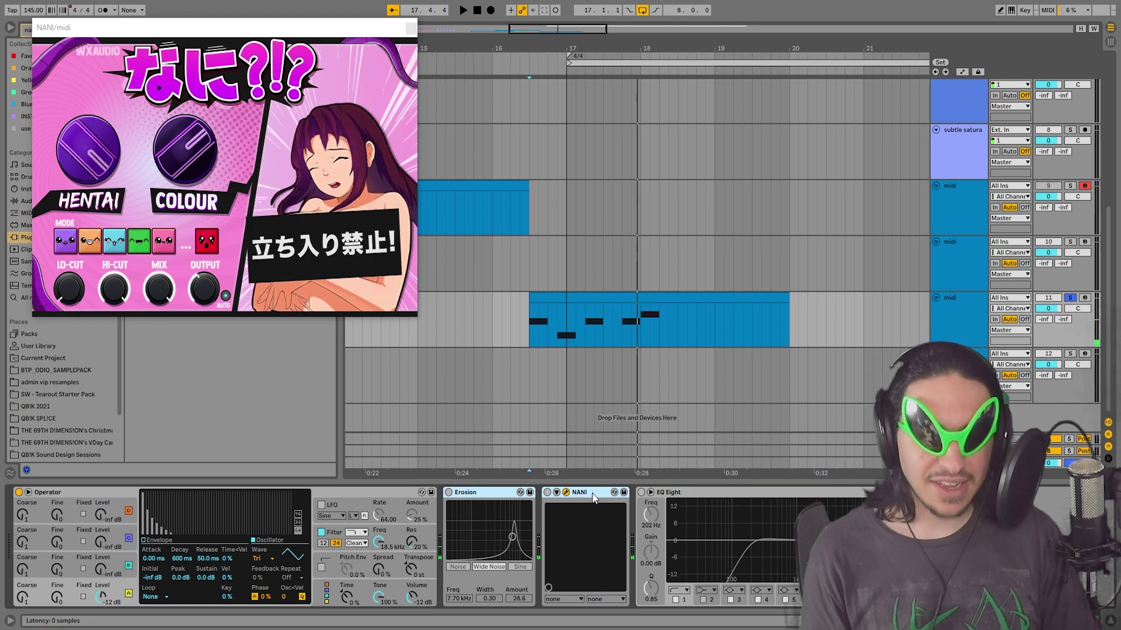
Replay the midi track 11 clip from 16.3.1 with Erosion and NANI enabled again, and stop playback
{"action": "key", "text": "space"}
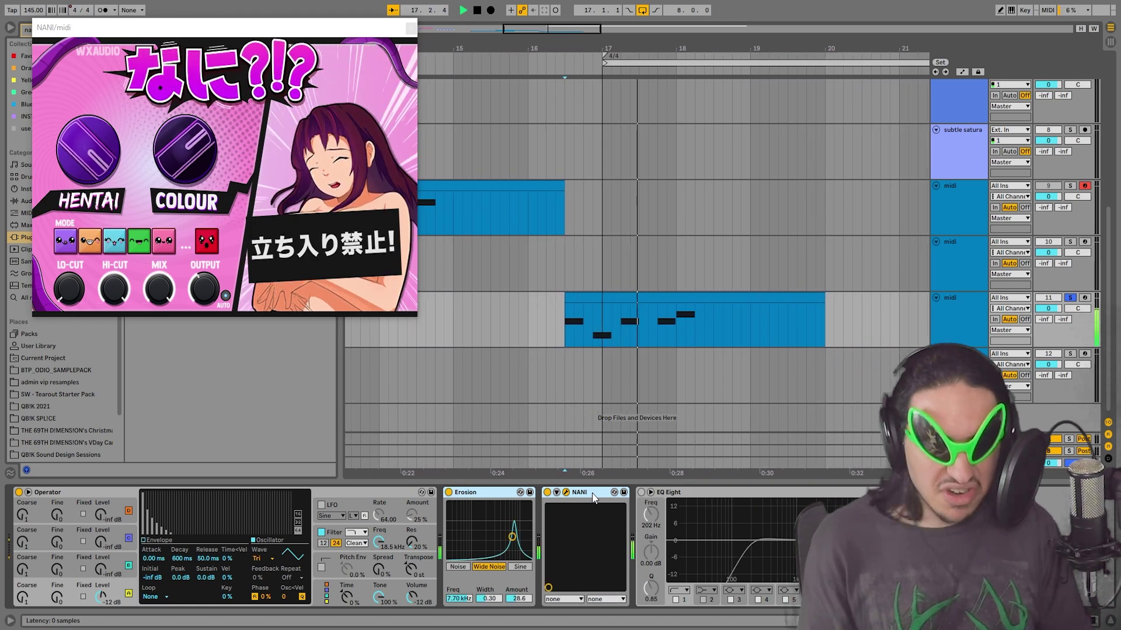
{"action": "left_click", "coordinate": [521, 338]}
{"action": "key", "text": "space"}
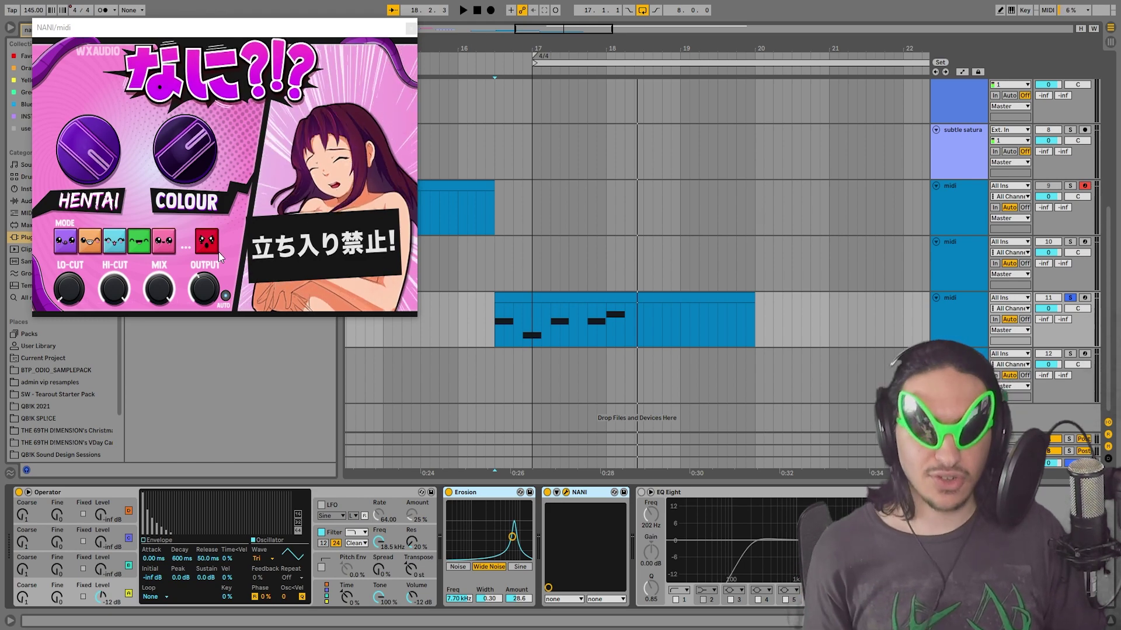
{"action": "left_click_drag", "start_coordinate": [576, 33], "coordinate": [591, 266]}
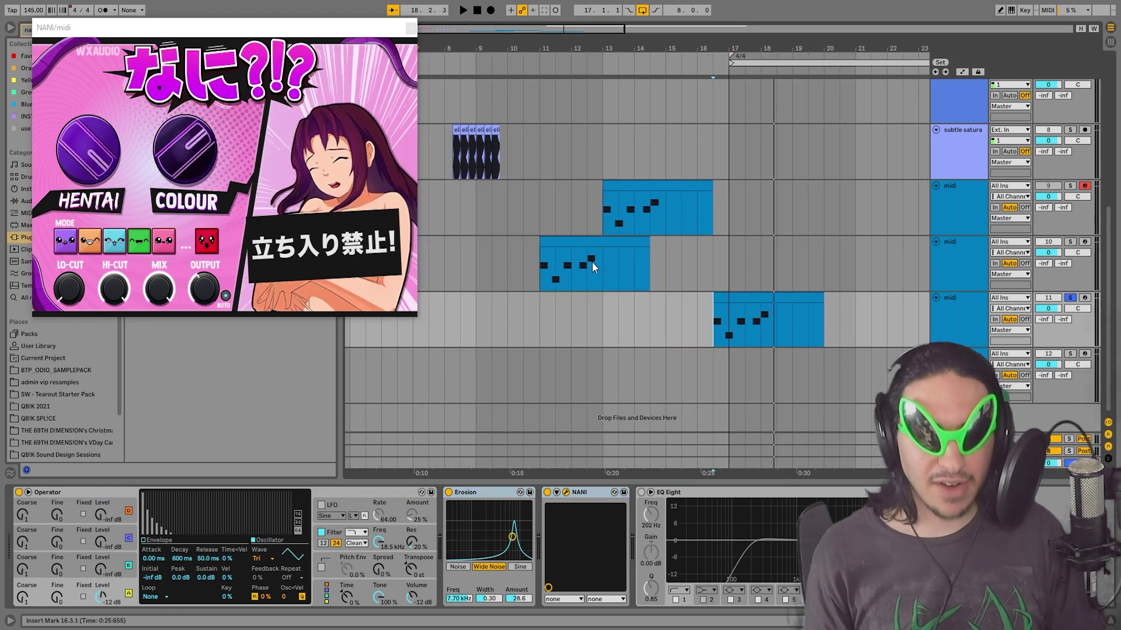